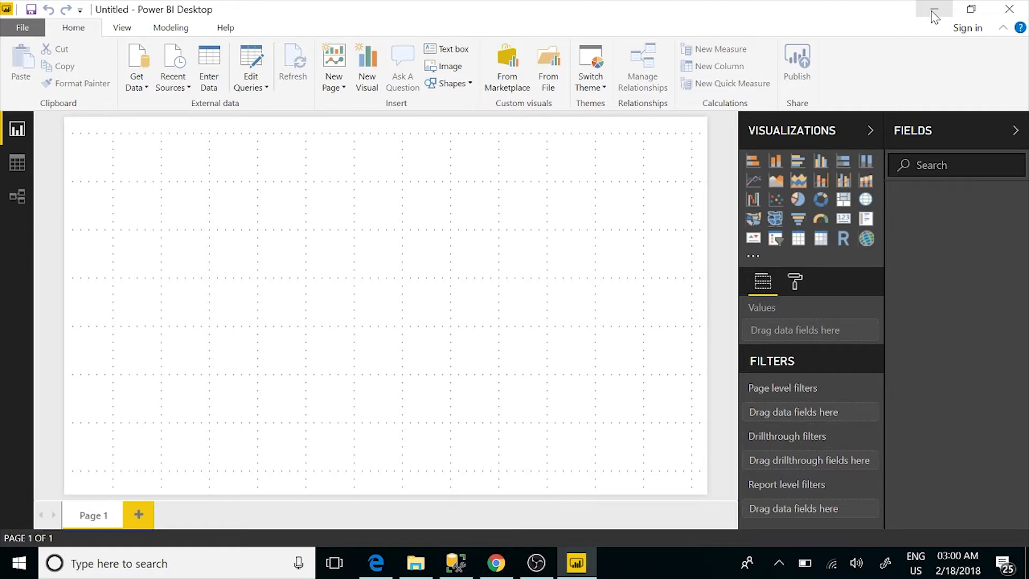
Bring up the Azure SQL database connection settings from Get Data, then dismiss them without connecting
{"action": "left_click", "coordinate": [934, 16]}
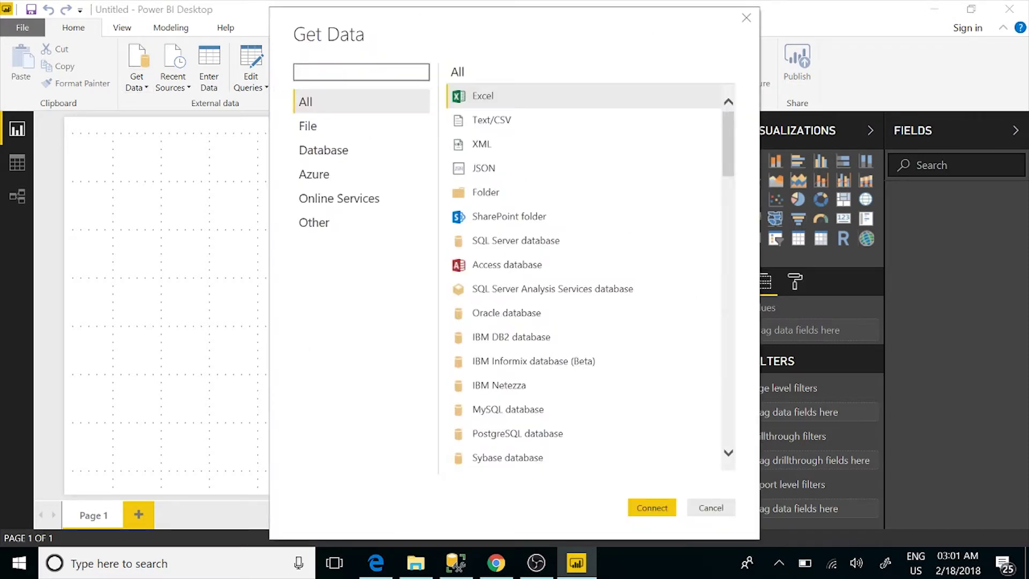
{"action": "left_click", "coordinate": [314, 174]}
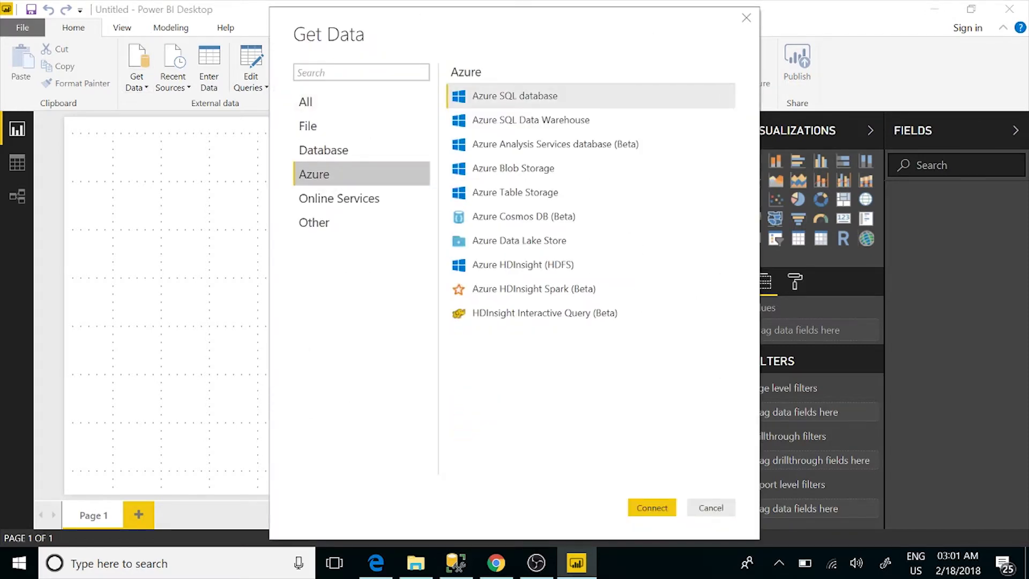
{"action": "left_click", "coordinate": [515, 96]}
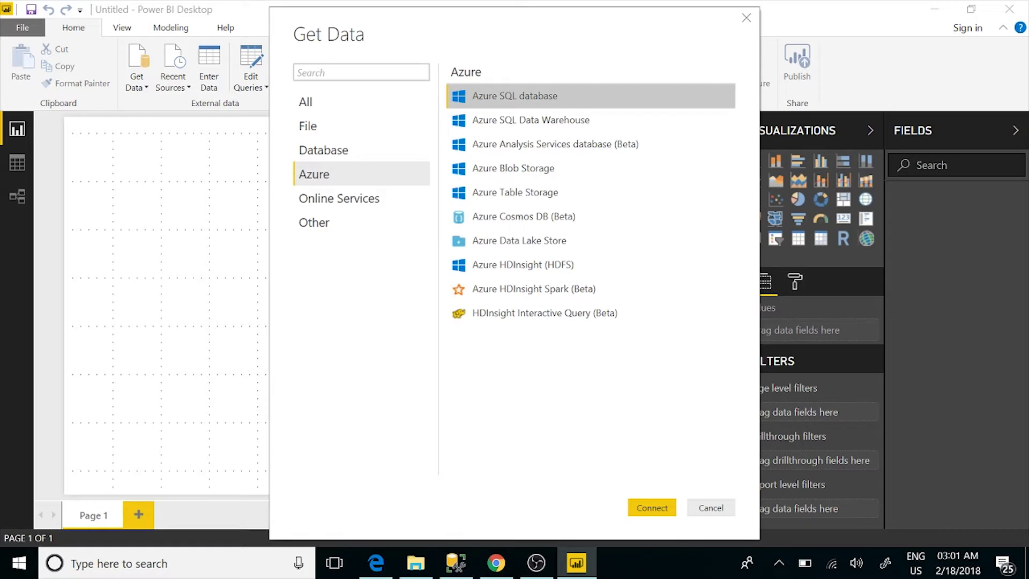
{"action": "key", "text": "Escape"}
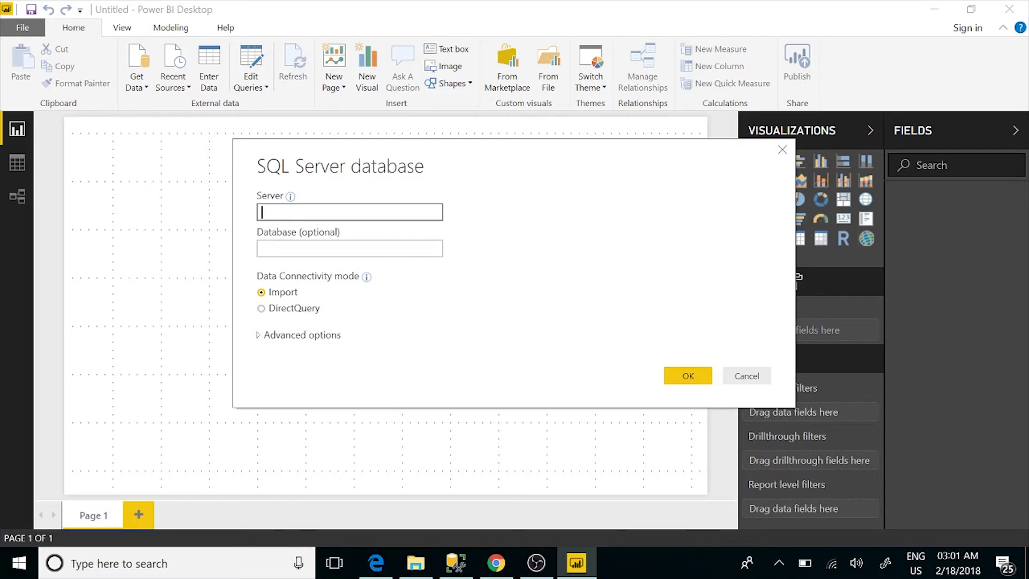
{"action": "key", "text": "Escape"}
Turn on 'Always allow parameterization in data source and transformation dialogs' in the Query Editor options
{"action": "key", "text": "alt+f"}
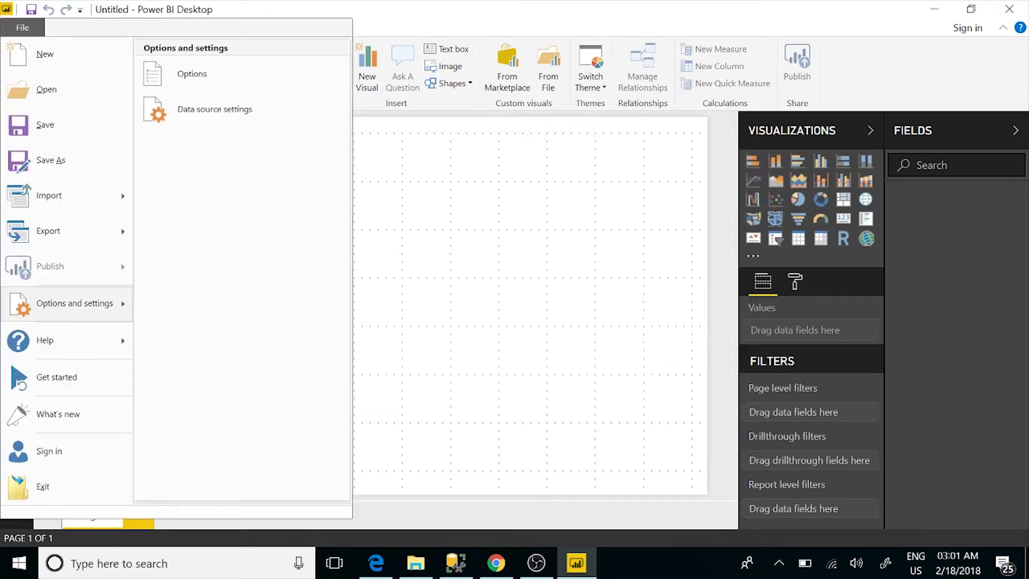
{"action": "key", "text": "Escape"}
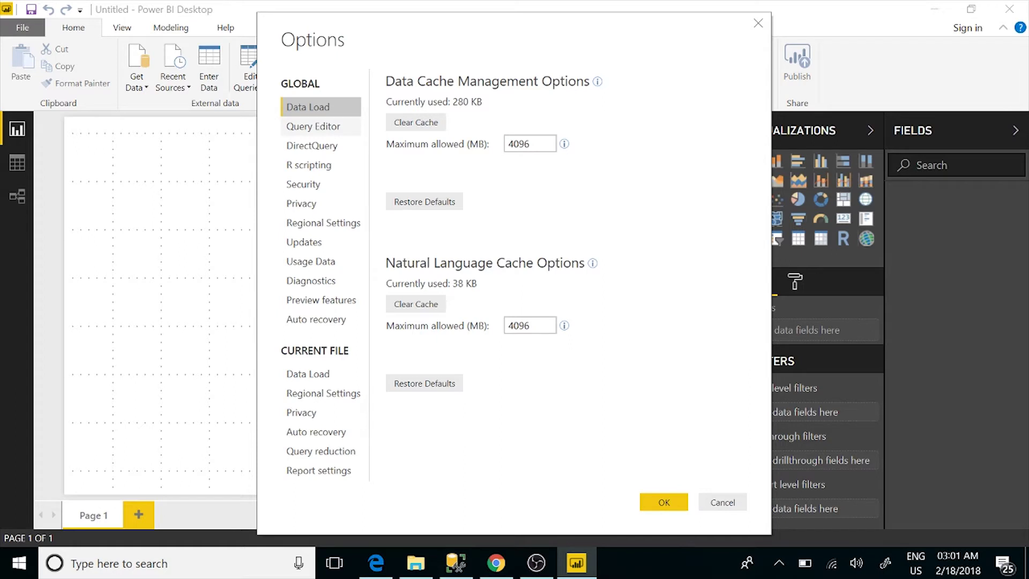
{"action": "left_click", "coordinate": [321, 126]}
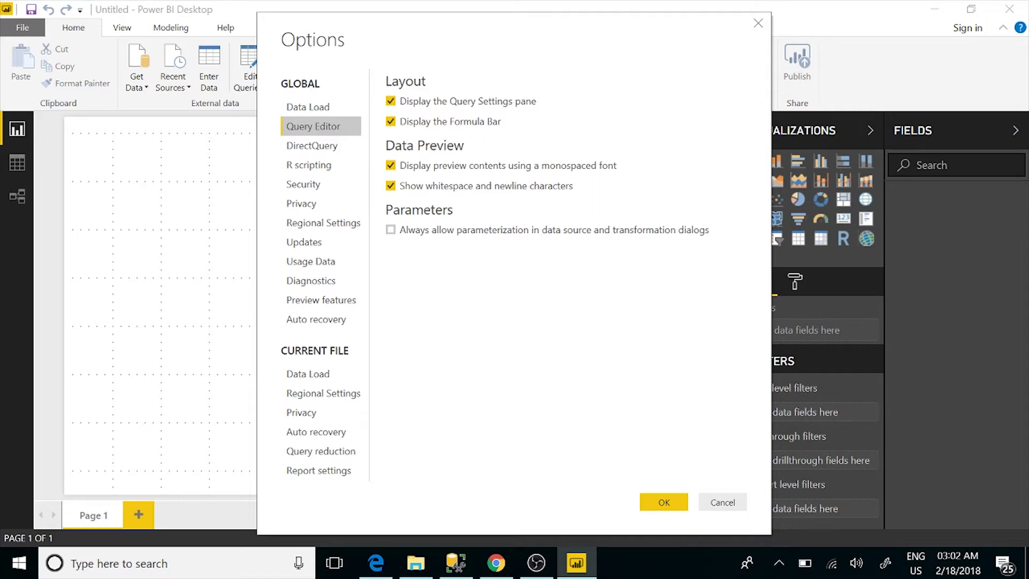
{"action": "left_click", "coordinate": [477, 230]}
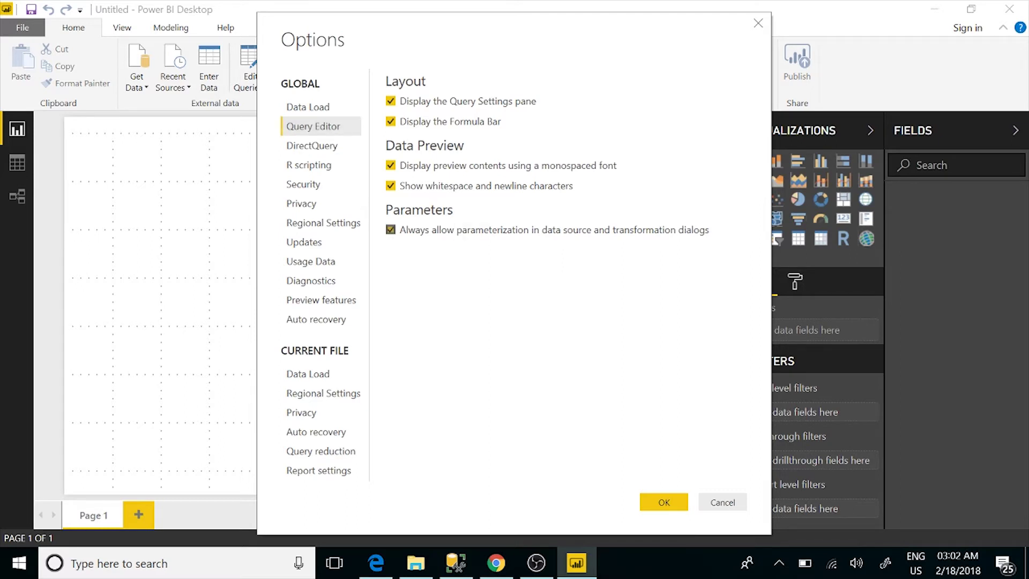
{"action": "left_click", "coordinate": [670, 504]}
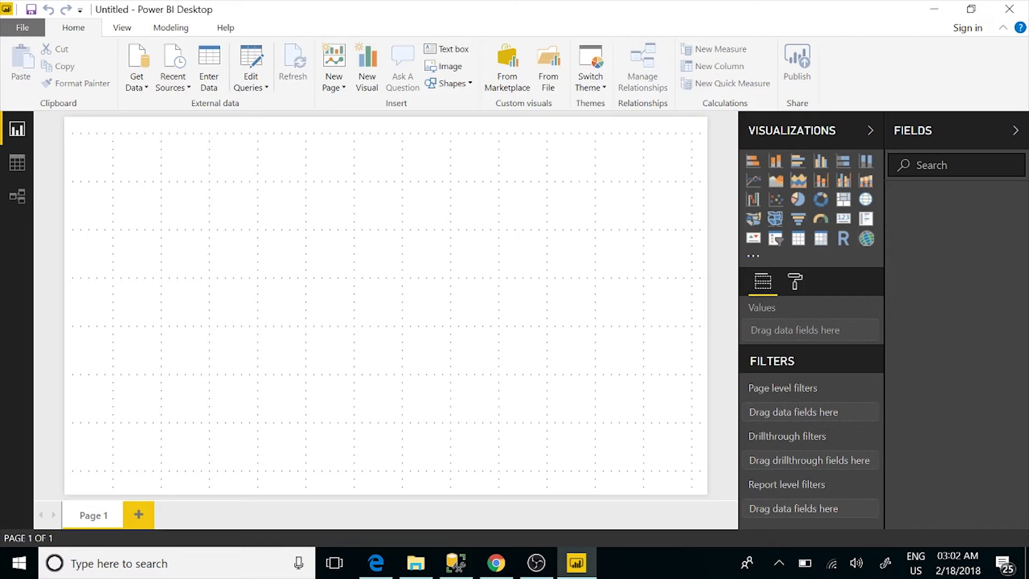
Start an Azure SQL database connection and create a new parameter for its Server field
{"action": "left_click", "coordinate": [137, 67]}
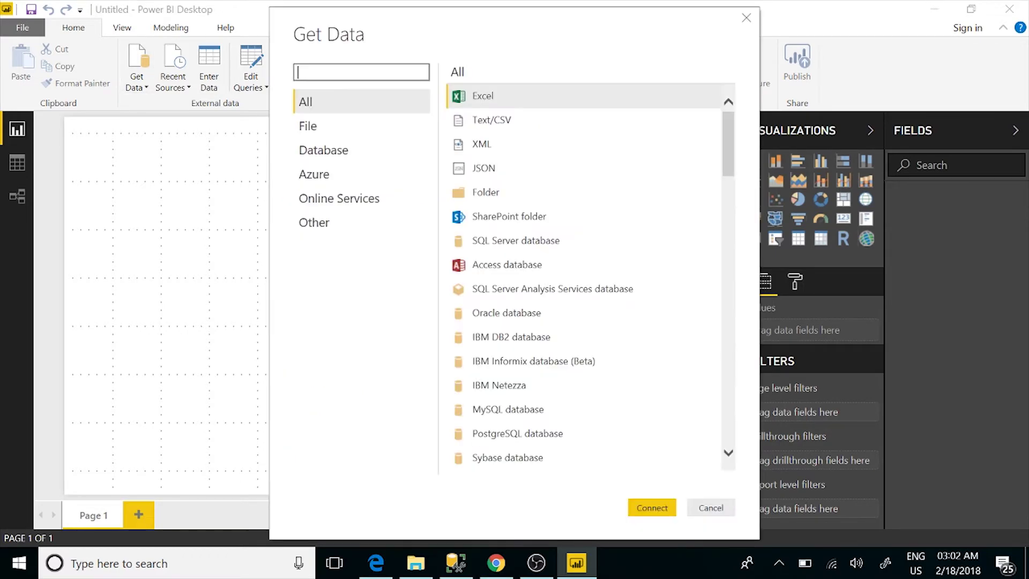
{"action": "left_click", "coordinate": [314, 174]}
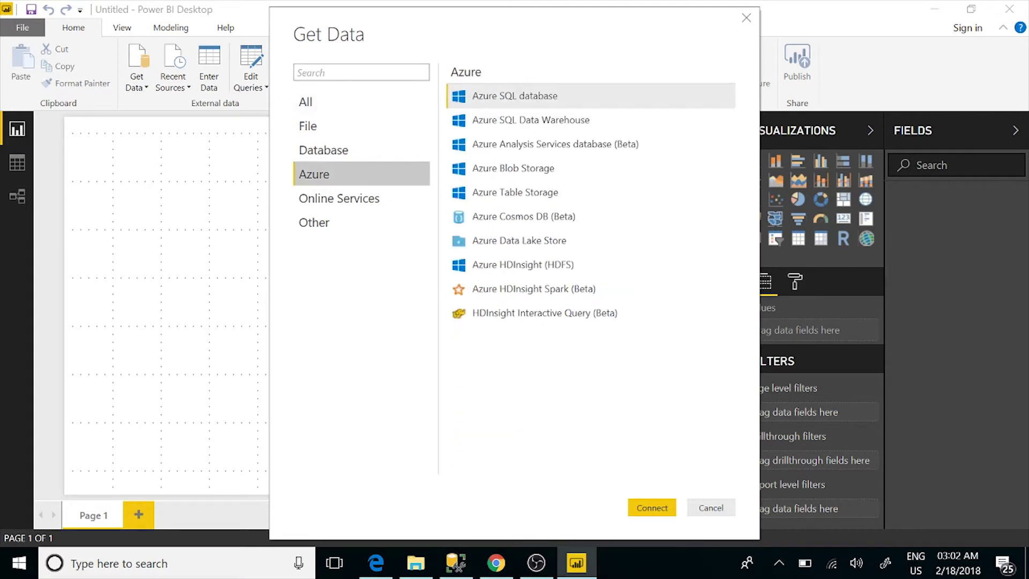
{"action": "left_click", "coordinate": [515, 95]}
{"action": "key", "text": "Return"}
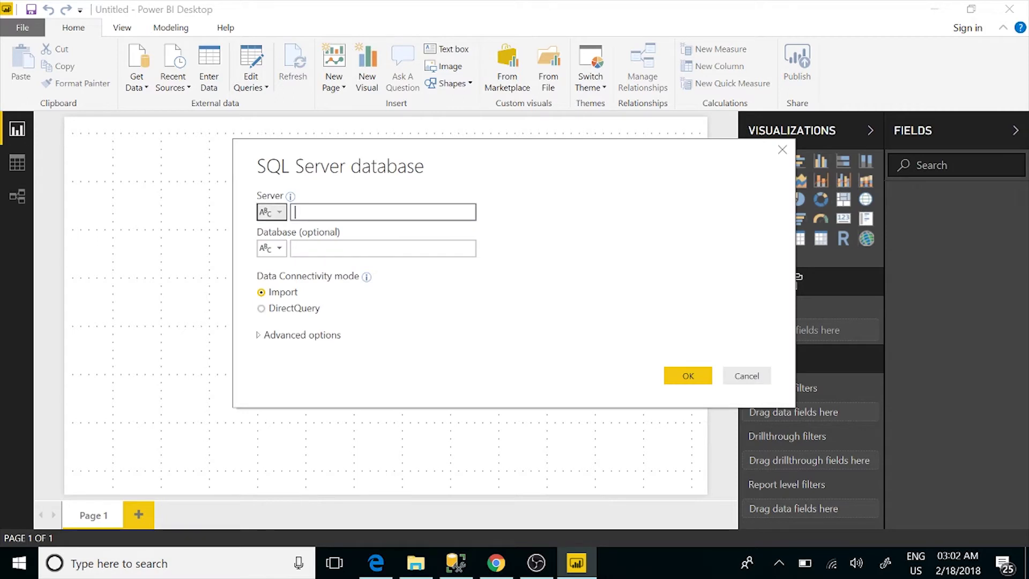
{"action": "left_click", "coordinate": [272, 212]}
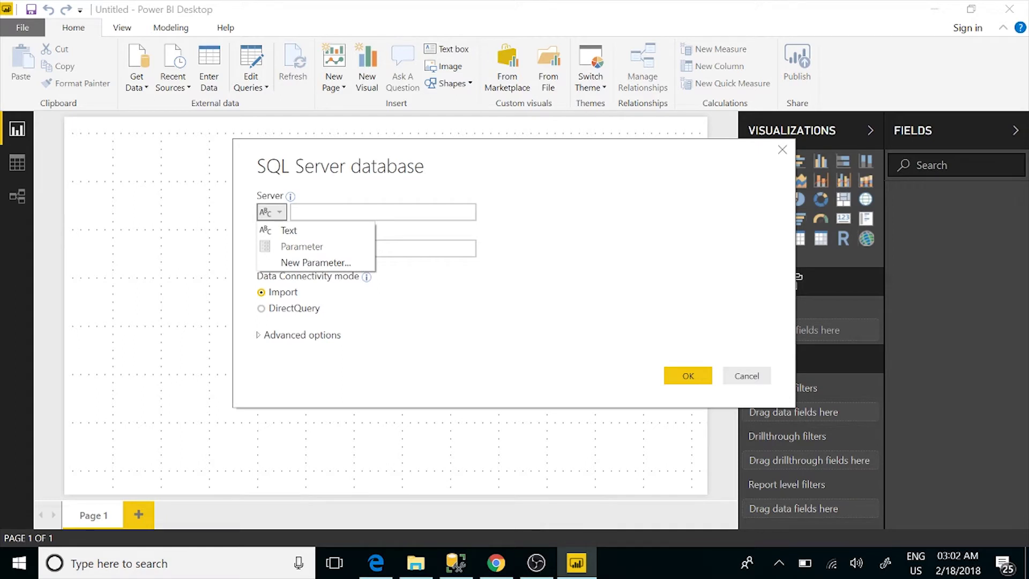
{"action": "left_click", "coordinate": [316, 262]}
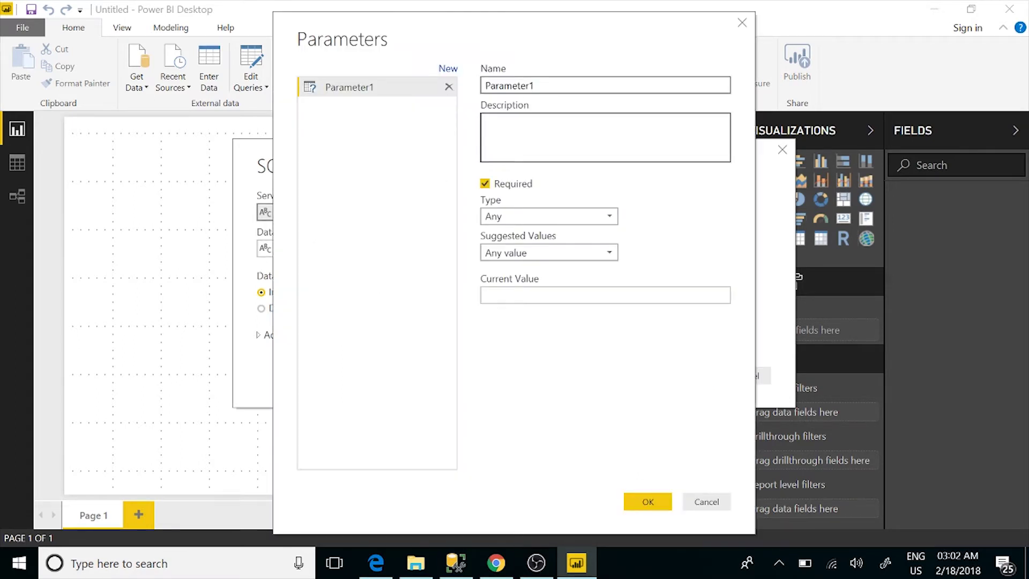
Save a DataSource parameter with the pasted server address as current value, then switch to SSMS
{"action": "left_click", "coordinate": [549, 85]}
{"action": "key", "text": "ctrl+a"}
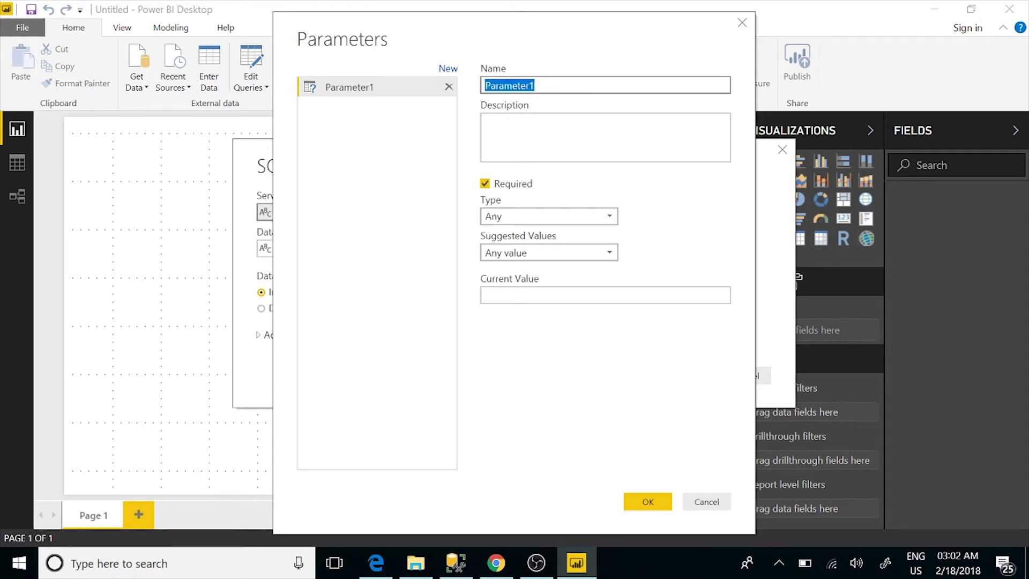
{"action": "type", "text": "S"}
{"action": "key", "text": "BackSpace"}
{"action": "type", "text": "D"}
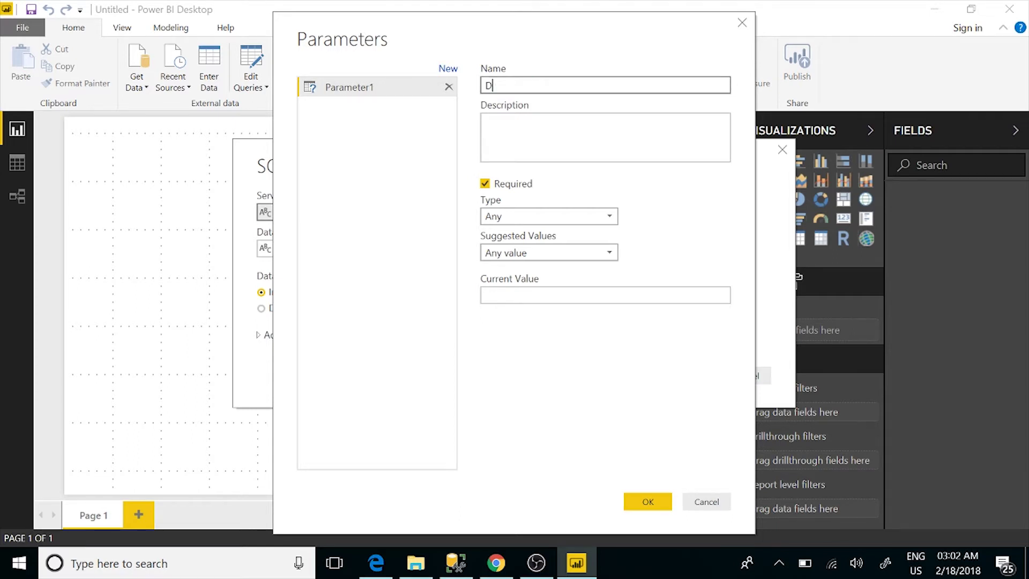
{"action": "type", "text": "ataSource"}
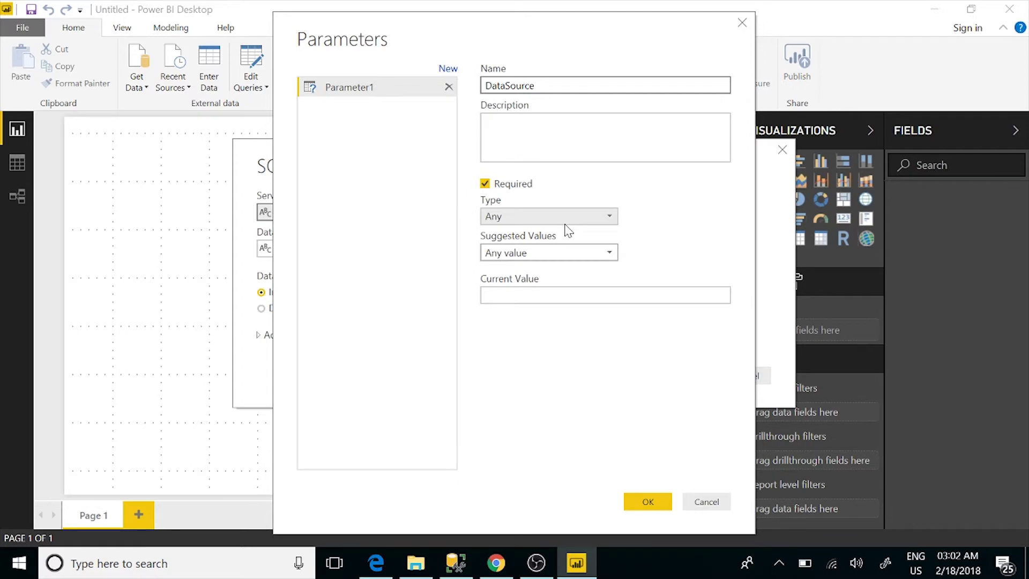
{"action": "left_click", "coordinate": [565, 295]}
{"action": "type", "text": "armelydata.database.windows.net"}
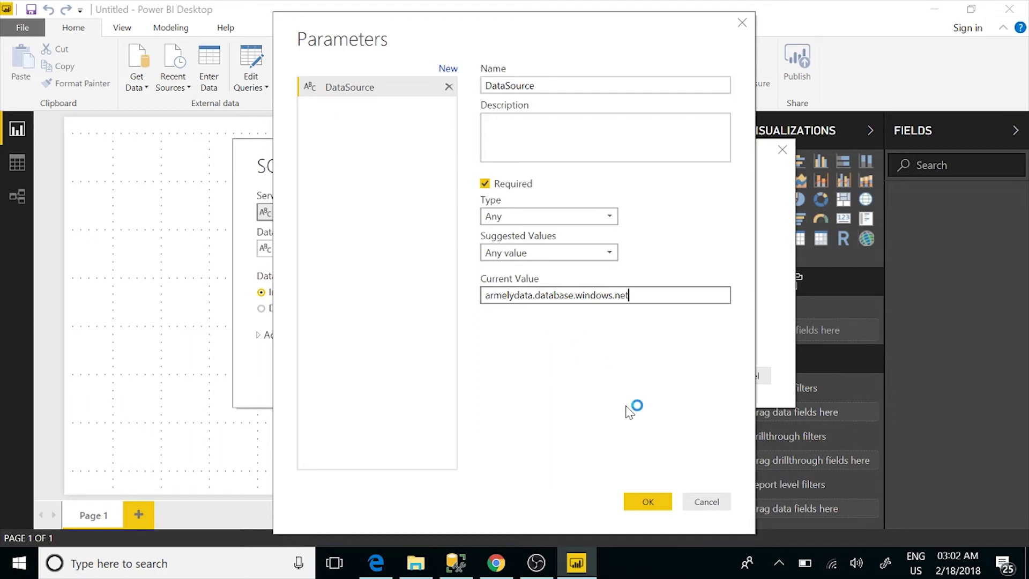
{"action": "left_click", "coordinate": [649, 502]}
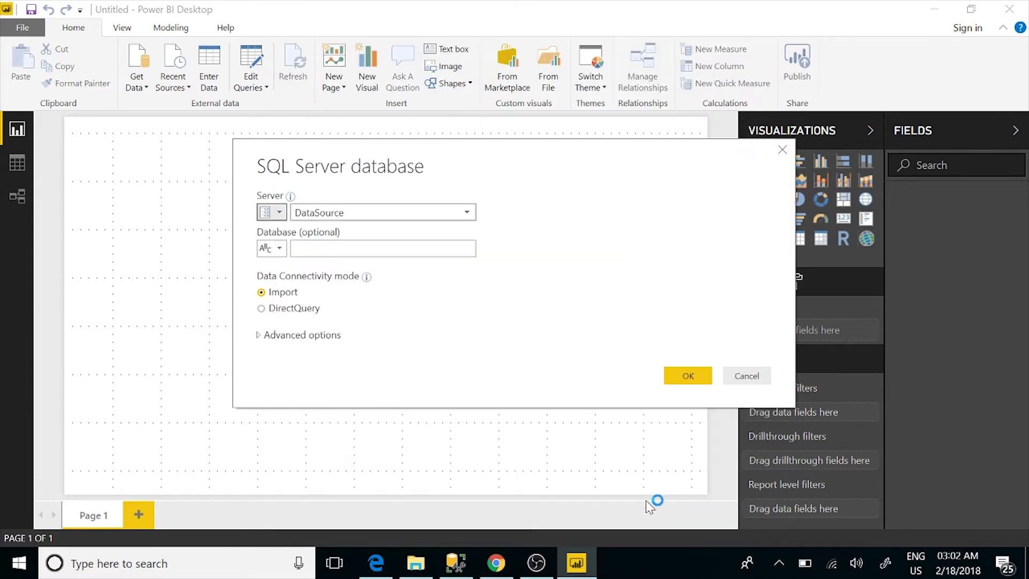
{"action": "left_click", "coordinate": [384, 249]}
{"action": "left_click", "coordinate": [455, 567]}
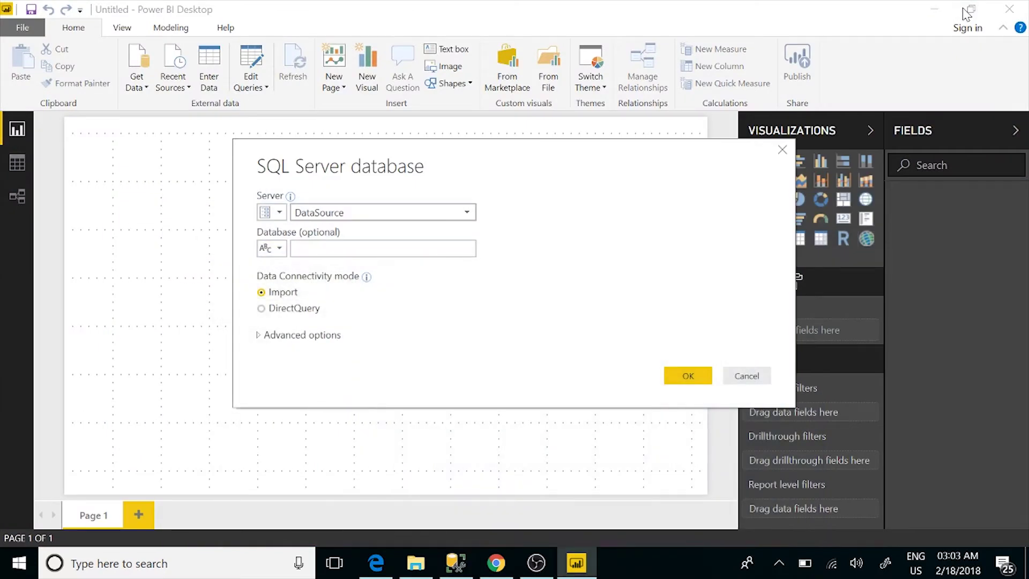
After noting the Dev_Analytics, Prd_Analytics and QA_Analytics databases, return to Power BI's Database field
{"action": "left_click", "coordinate": [383, 249]}
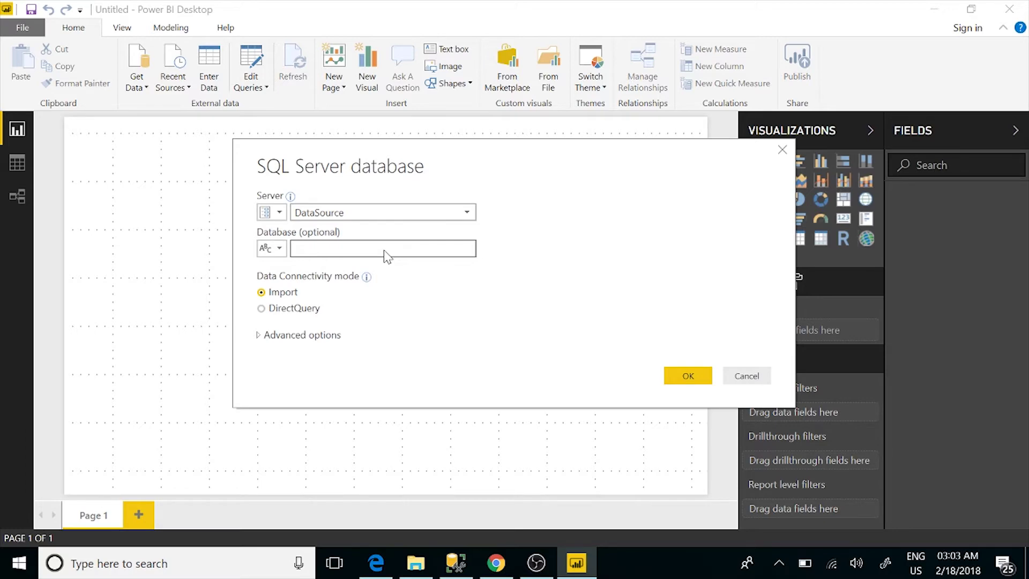
Create a Catalog parameter with current value Dev_Analytics to fill the Database field
{"action": "left_click", "coordinate": [282, 251]}
{"action": "key", "text": "Escape"}
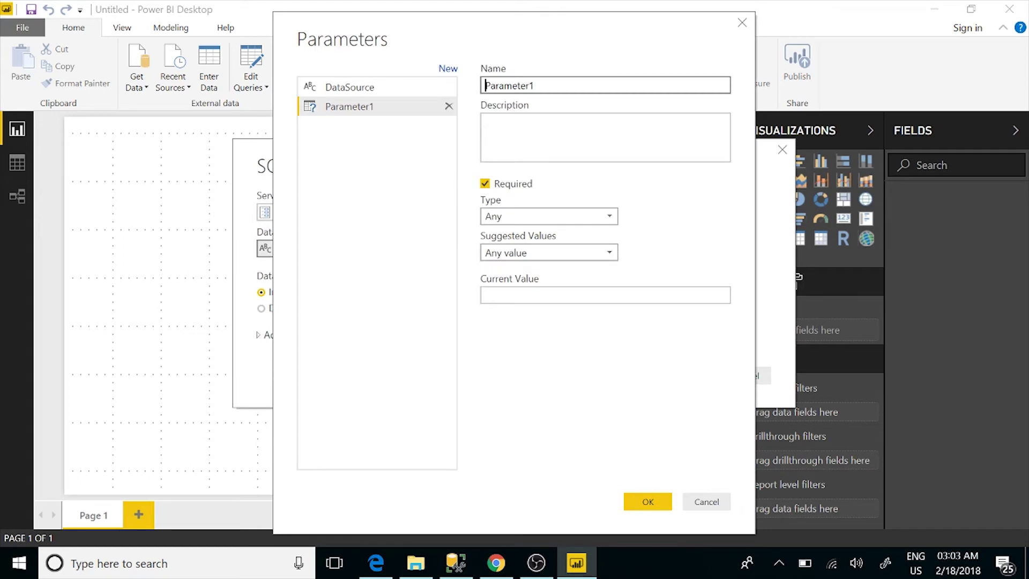
{"action": "type", "text": "Catalog"}
{"action": "key", "text": "Tab"}
{"action": "key", "text": "Tab"}
{"action": "key", "text": "Tab"}
{"action": "key", "text": "Tab"}
{"action": "key", "text": "Tab"}
{"action": "type", "text": "armelydata.database.windows.net"}
{"action": "key", "text": "ctrl+a"}
{"action": "key", "text": "BackSpace"}
{"action": "type", "text": "Dev_Anal"}
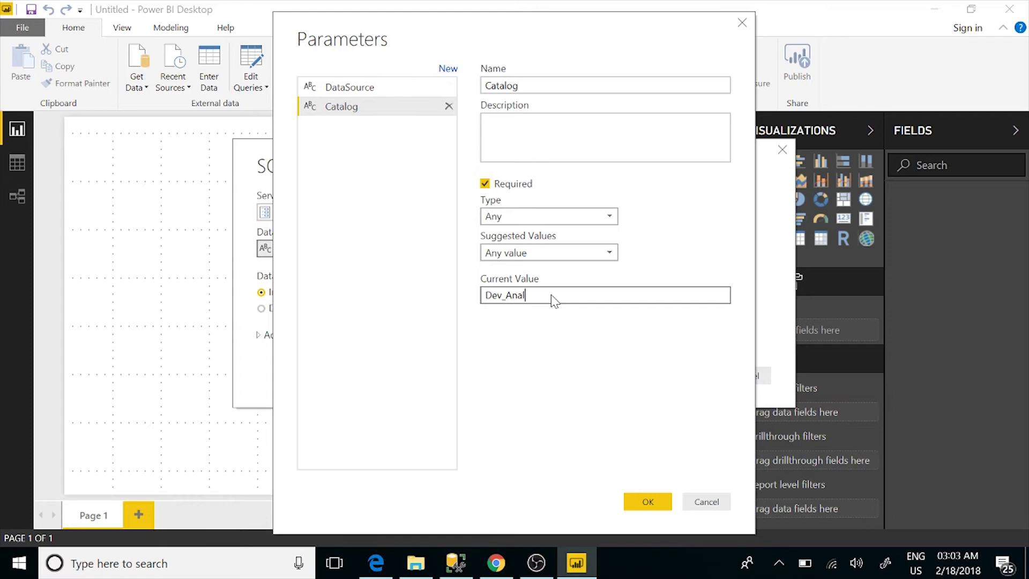
{"action": "type", "text": "ytics"}
{"action": "left_click", "coordinate": [659, 507]}
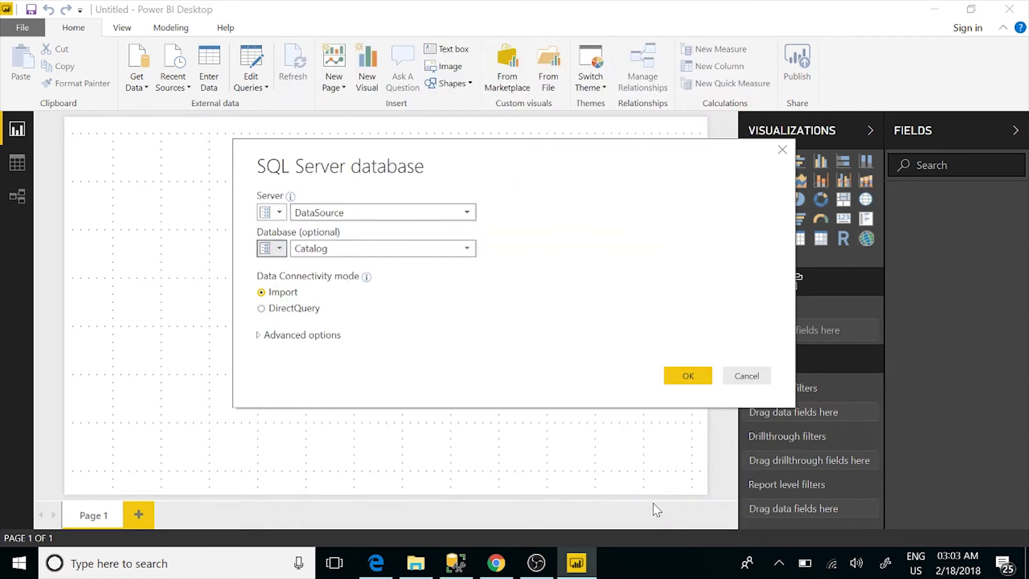
Connect via DataSource and Catalog, then load fact_sales, dim_region, dim_products, dim_date and dim_customer
{"action": "left_click", "coordinate": [689, 377]}
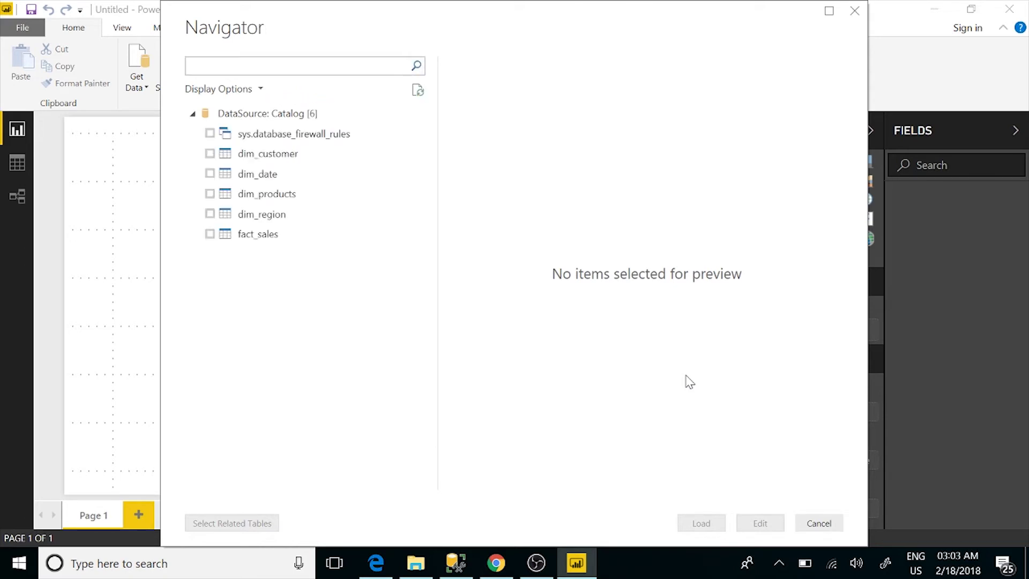
{"action": "left_click", "coordinate": [210, 235]}
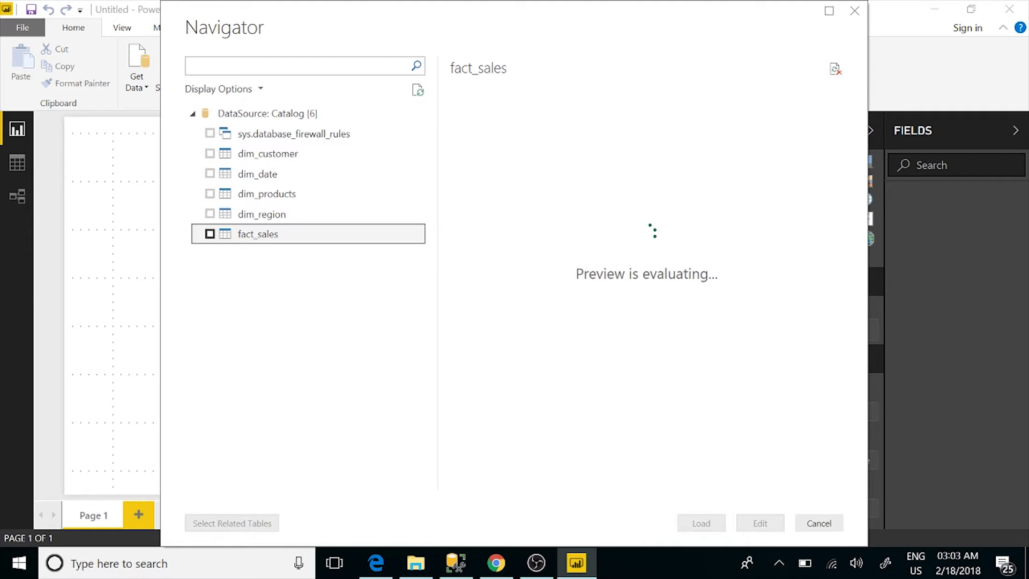
{"action": "left_click", "coordinate": [210, 213]}
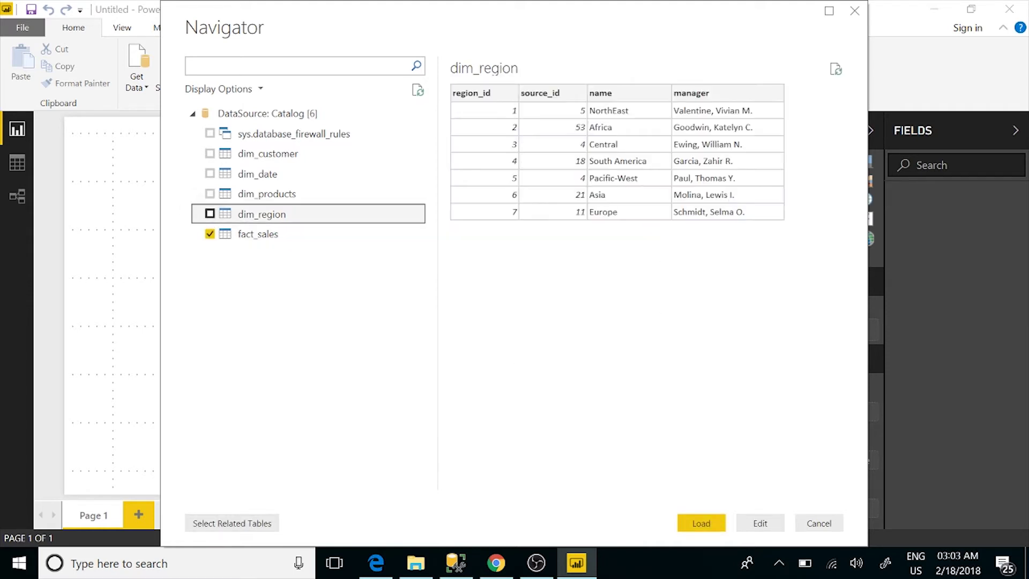
{"action": "left_click", "coordinate": [266, 193]}
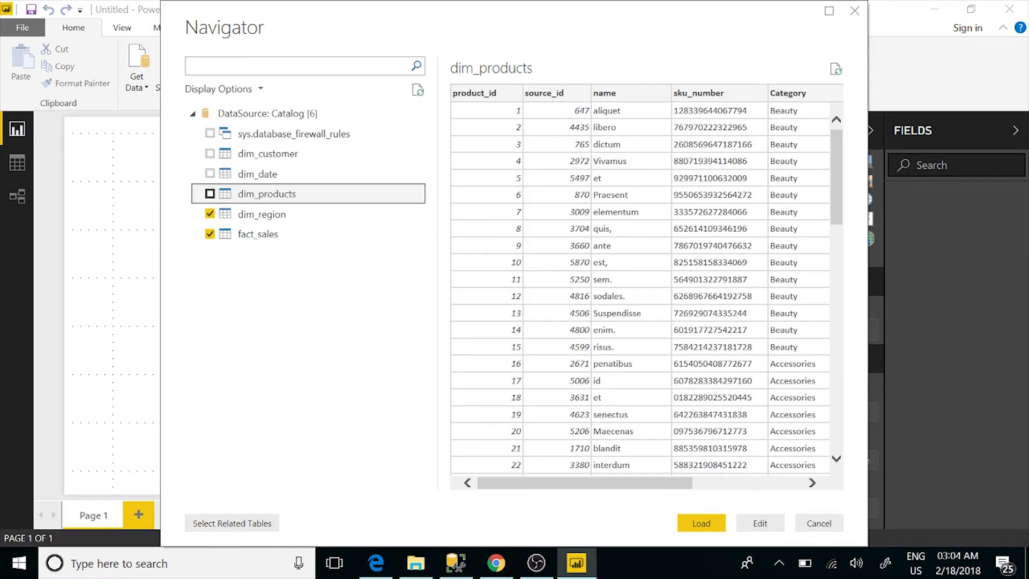
{"action": "key", "text": "space"}
{"action": "key", "text": "Up"}
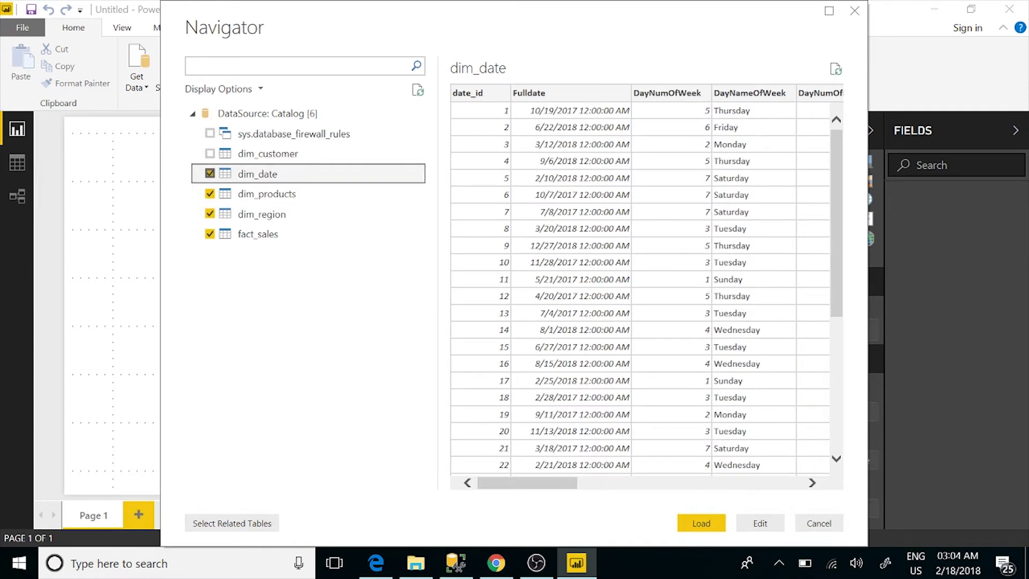
{"action": "key", "text": "space"}
{"action": "key", "text": "Up"}
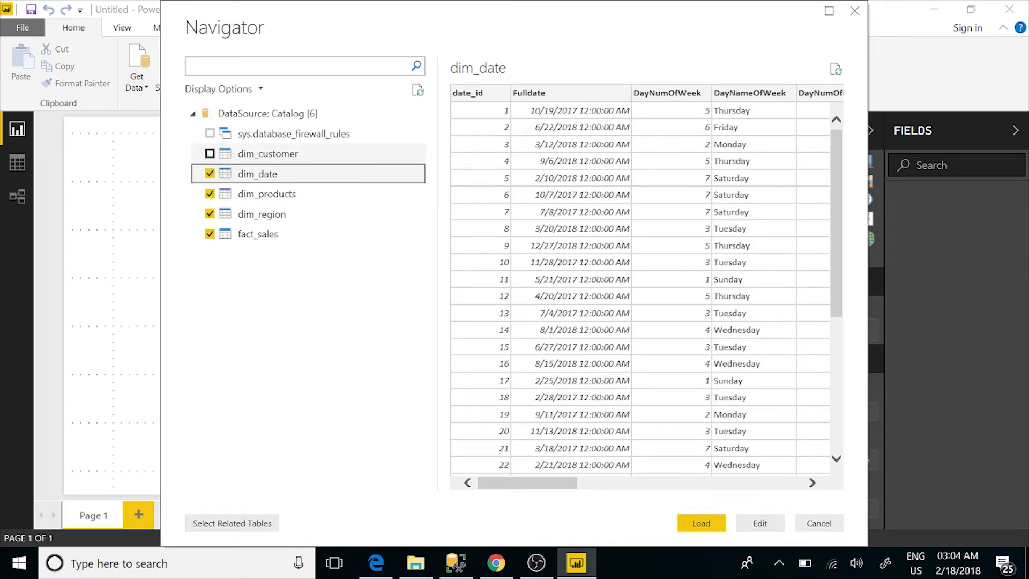
{"action": "key", "text": "space"}
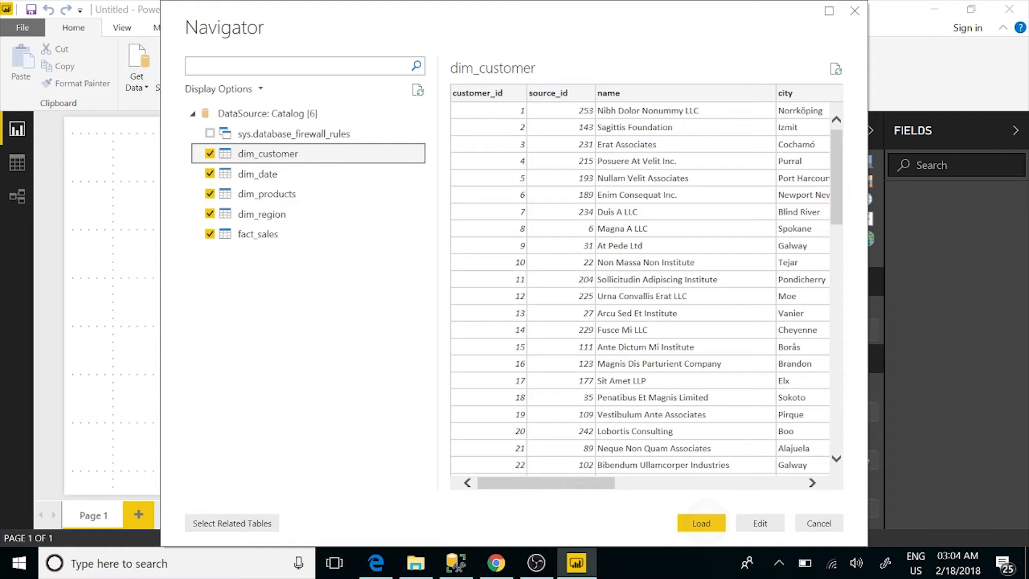
{"action": "key", "text": "Return"}
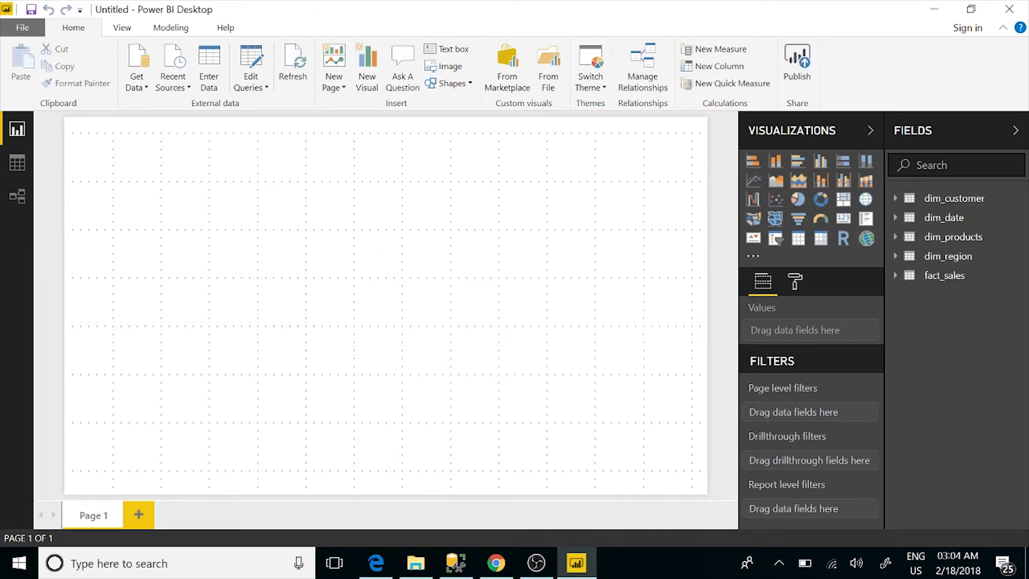
Inspect the table relationships, then expand fact_sales and add revenue to a new visual
{"action": "left_click", "coordinate": [18, 197]}
{"action": "left_click", "coordinate": [896, 276]}
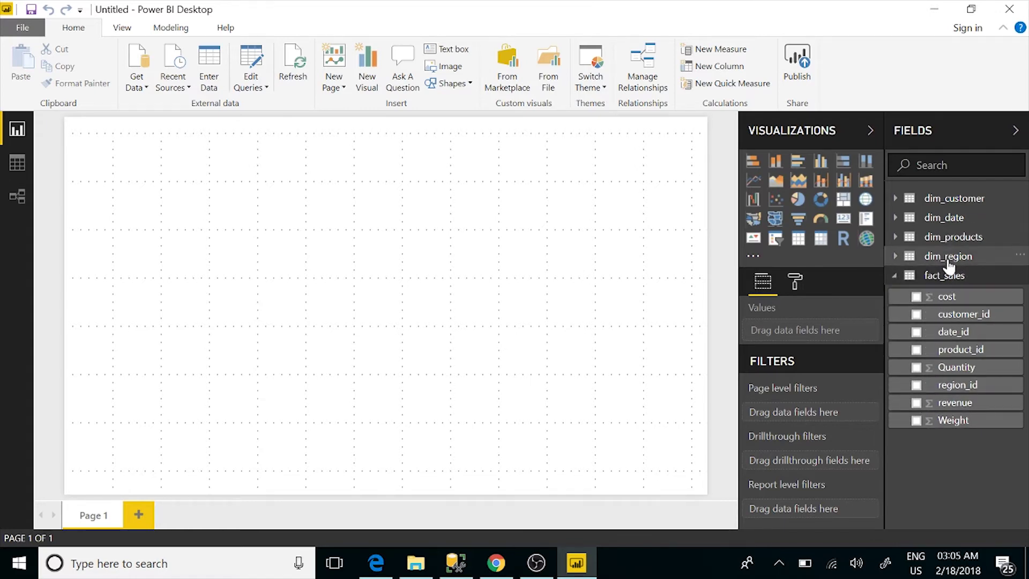
{"action": "left_click", "coordinate": [917, 404]}
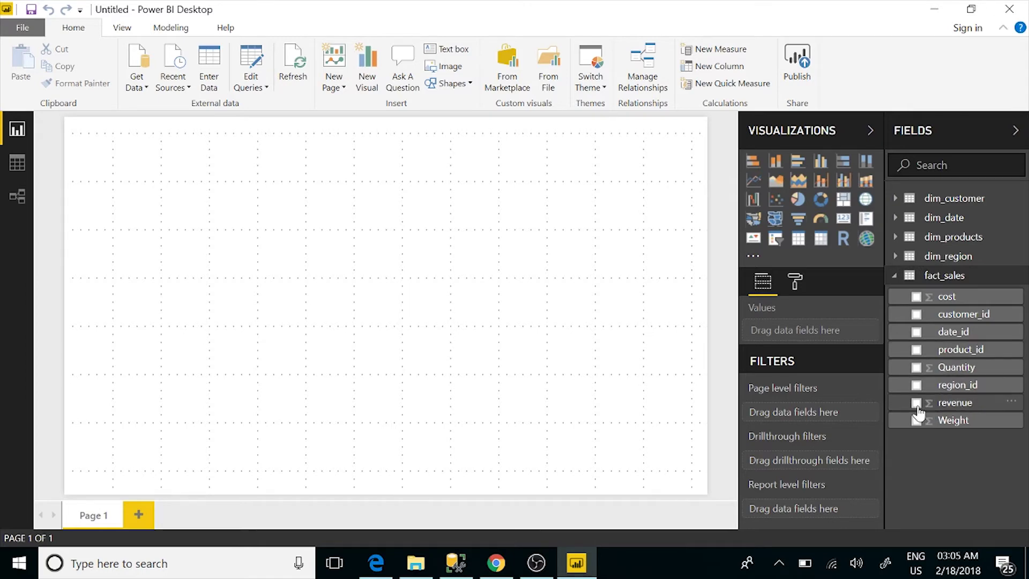
Turn the revenue visual into a $1.5K card, widen it and place it top-centre
{"action": "left_click", "coordinate": [843, 221]}
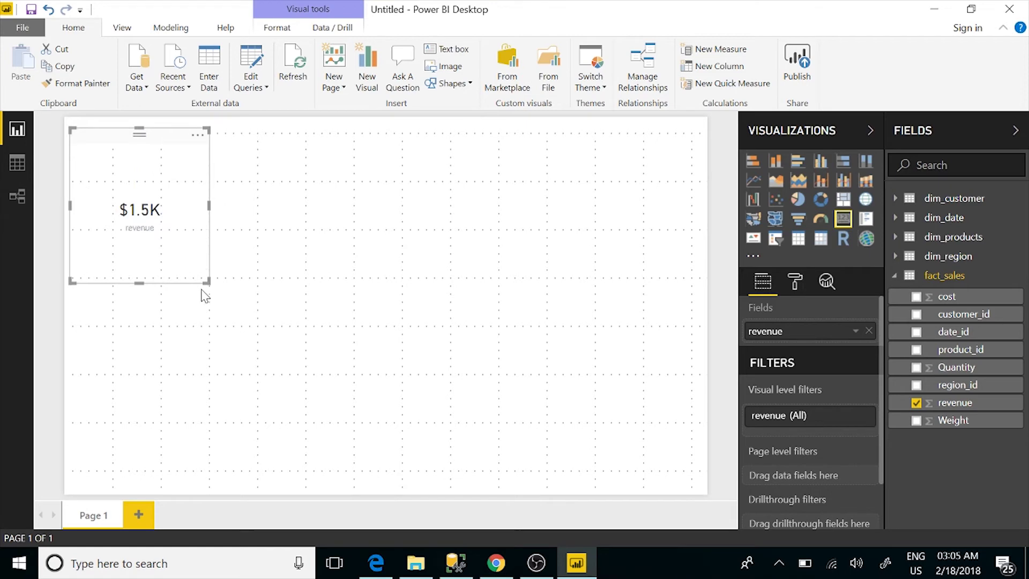
{"action": "left_click_drag", "start_coordinate": [206, 280], "coordinate": [209, 180]}
{"action": "left_click_drag", "start_coordinate": [172, 134], "coordinate": [555, 130]}
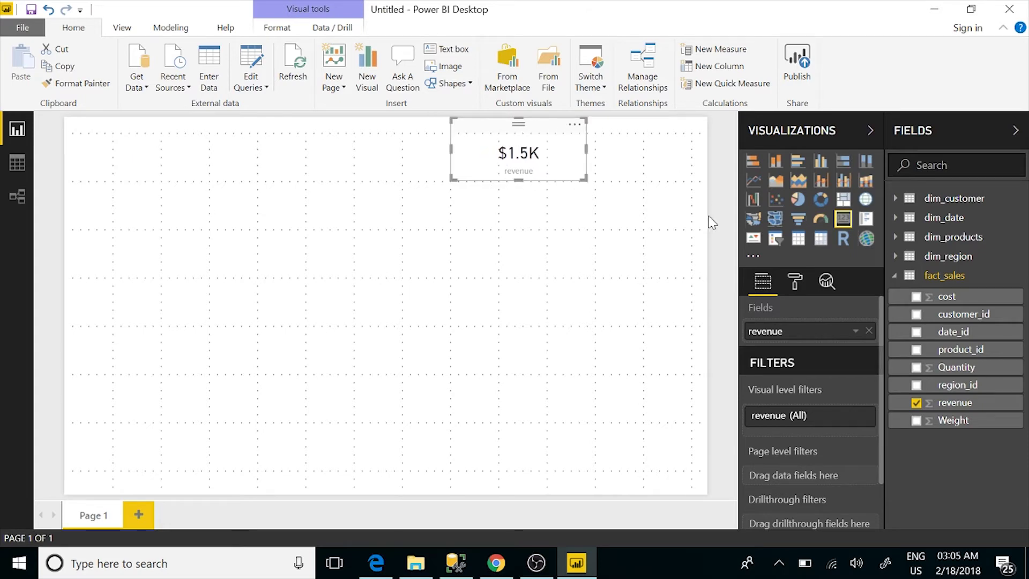
Add a second card showing total cost of $523.992
{"action": "left_click", "coordinate": [589, 300]}
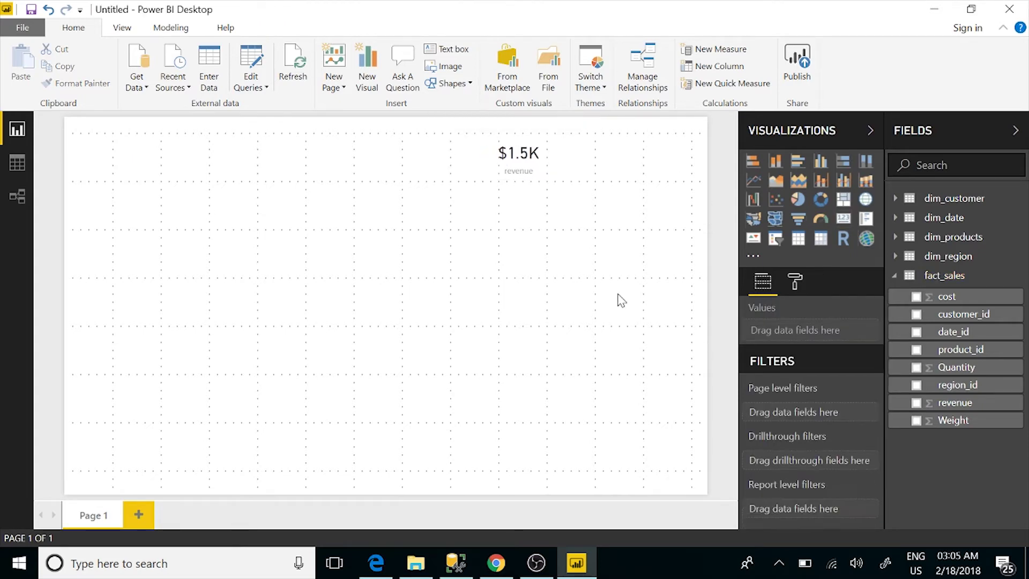
{"action": "left_click", "coordinate": [917, 298]}
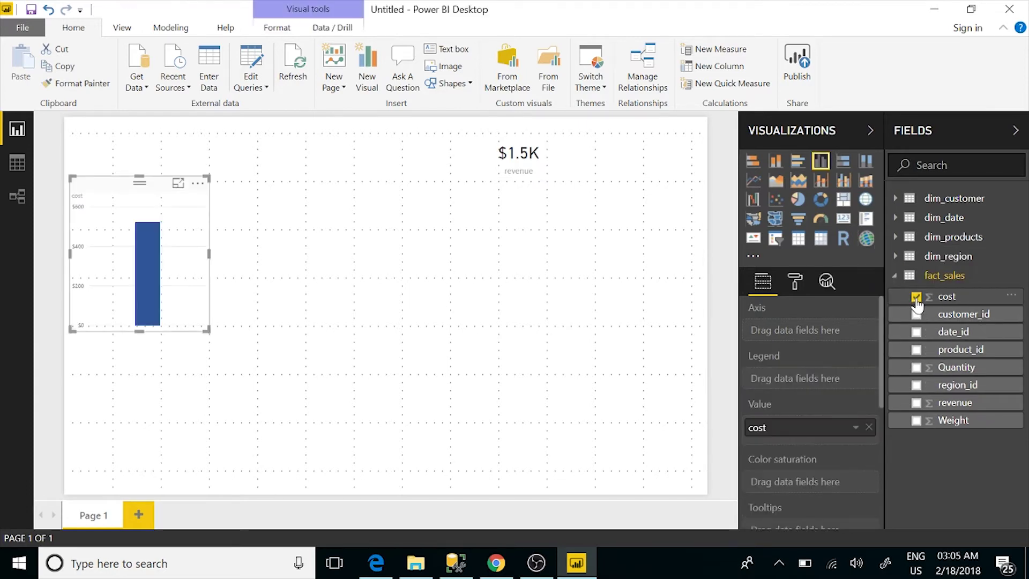
{"action": "left_click", "coordinate": [844, 220]}
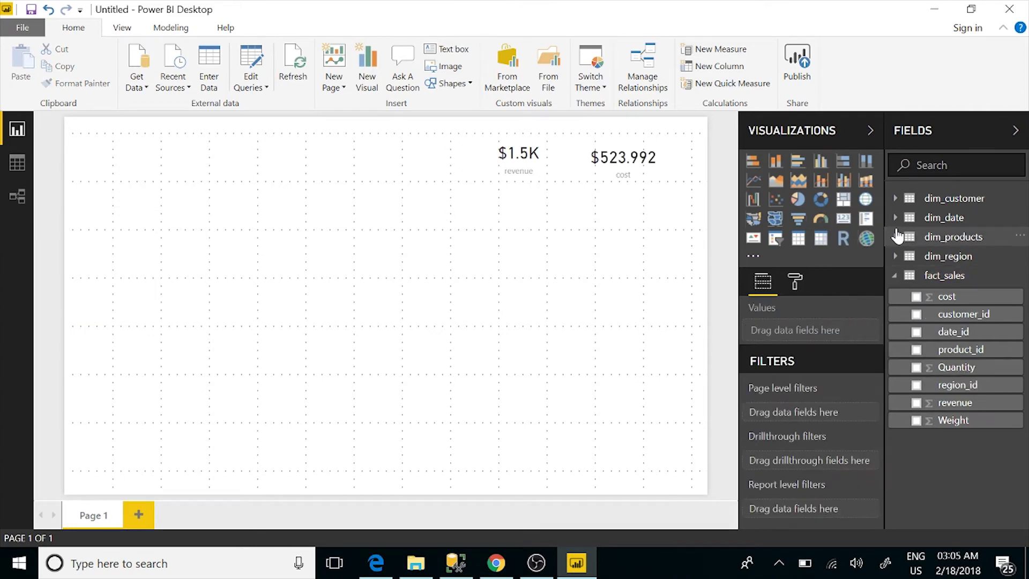
Create a stacked bar chart of revenue by dim_region name
{"action": "left_click", "coordinate": [906, 259]}
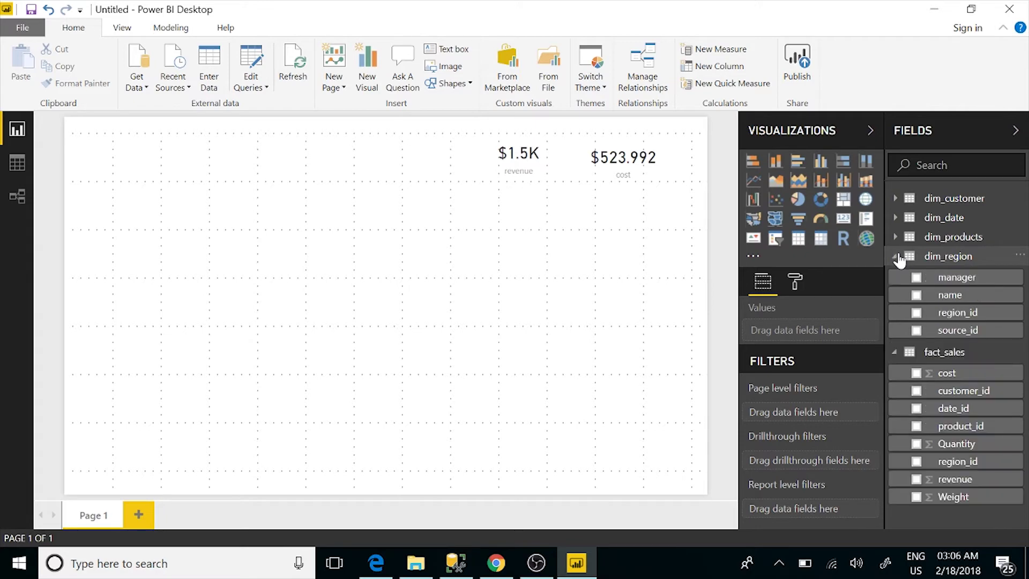
{"action": "left_click", "coordinate": [917, 296]}
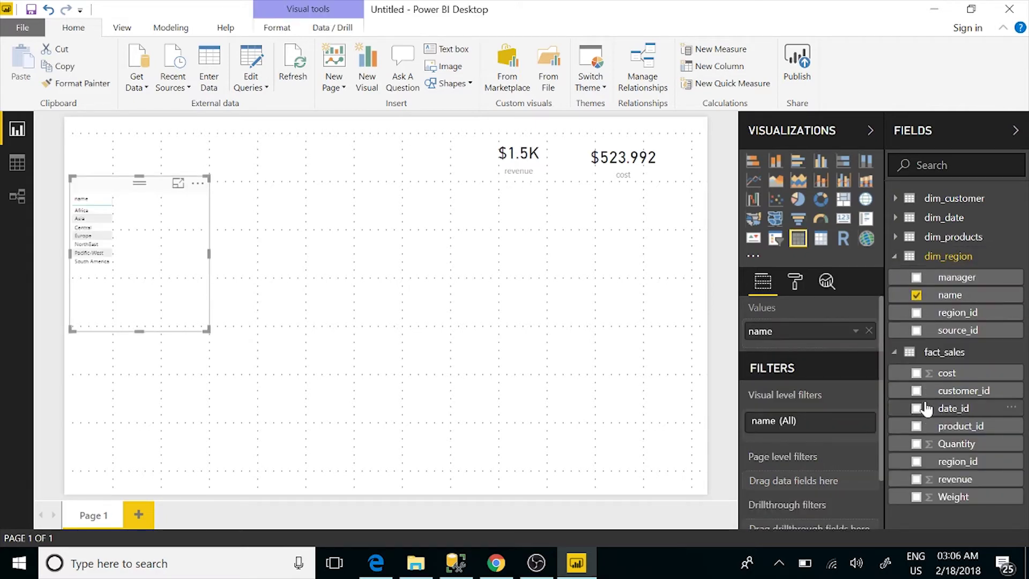
{"action": "left_click", "coordinate": [917, 480]}
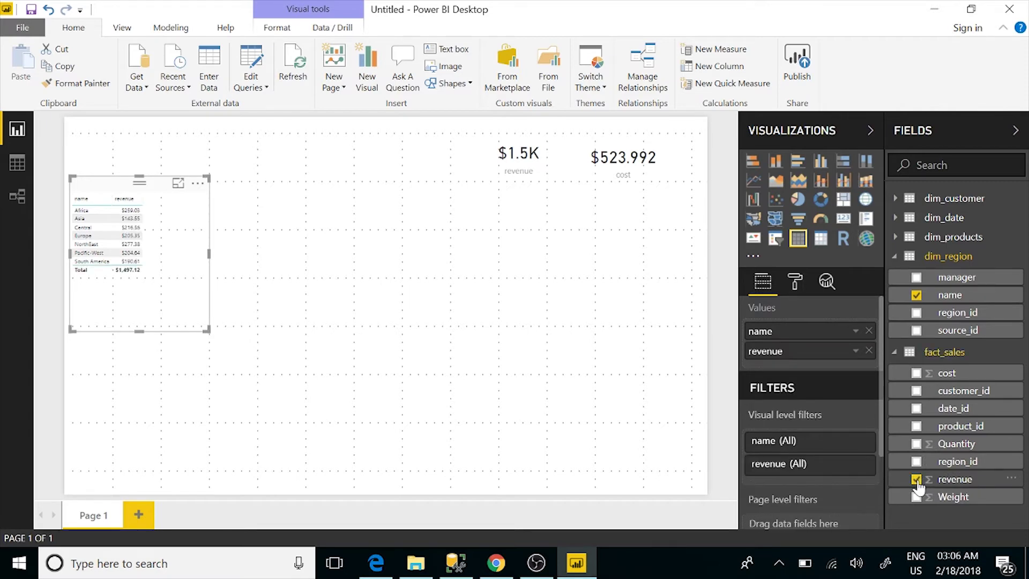
{"action": "left_click", "coordinate": [753, 161]}
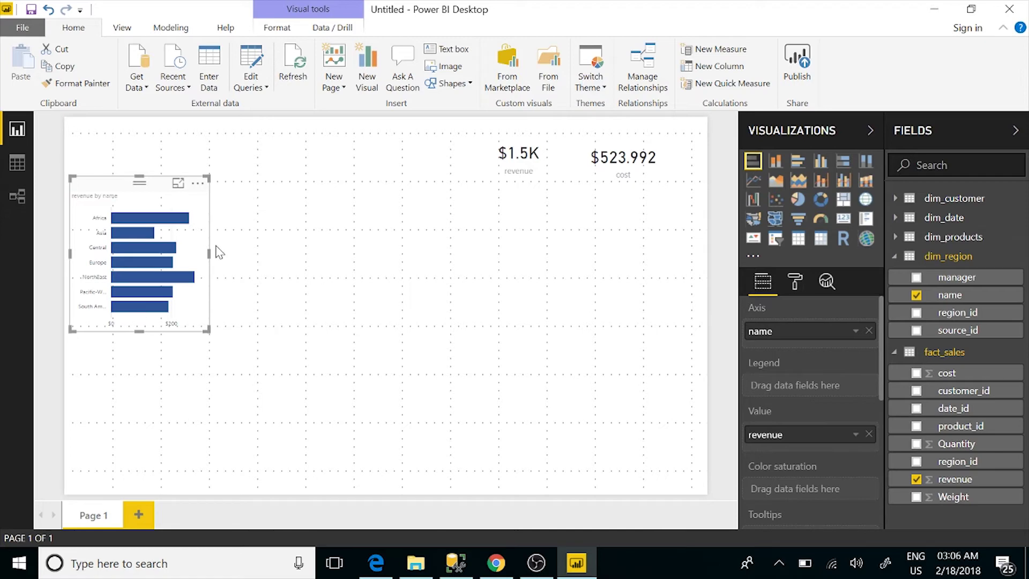
Widen the bar chart across the page and sort its bars by revenue
{"action": "left_click_drag", "start_coordinate": [209, 252], "coordinate": [370, 252]}
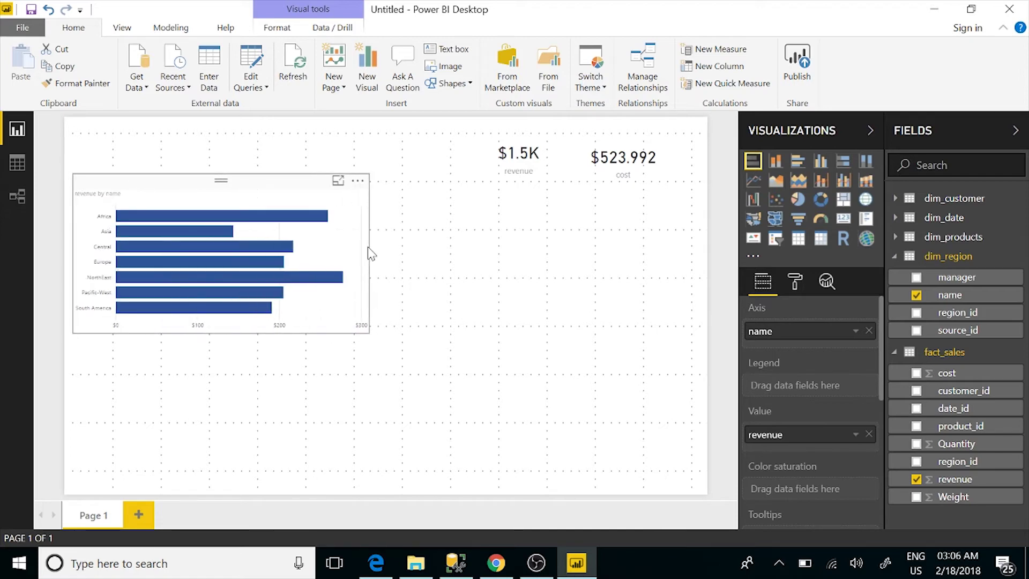
{"action": "left_click", "coordinate": [357, 181]}
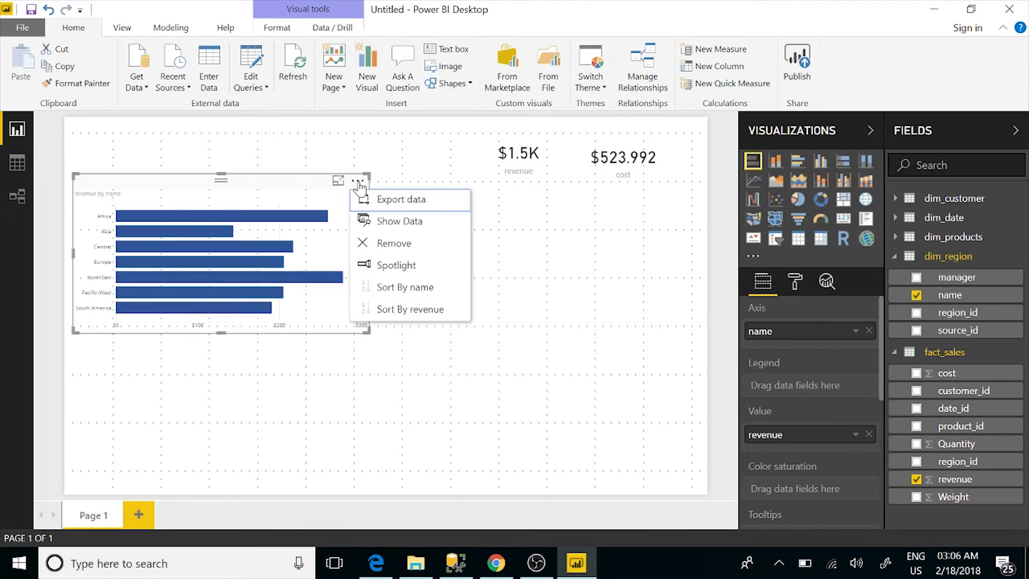
{"action": "left_click", "coordinate": [409, 312]}
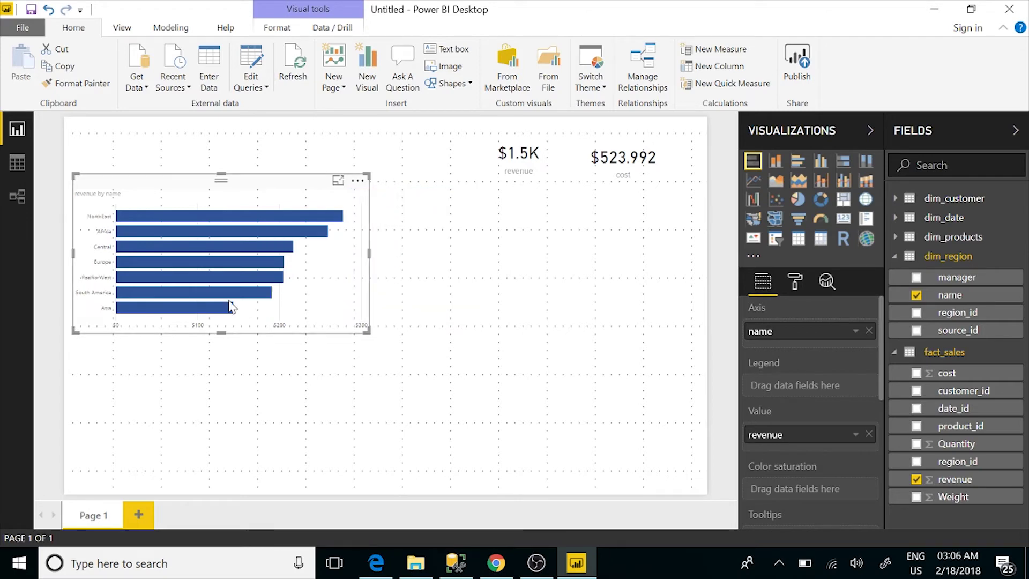
{"action": "left_click_drag", "start_coordinate": [221, 333], "coordinate": [221, 325]}
{"action": "left_click", "coordinate": [574, 277]}
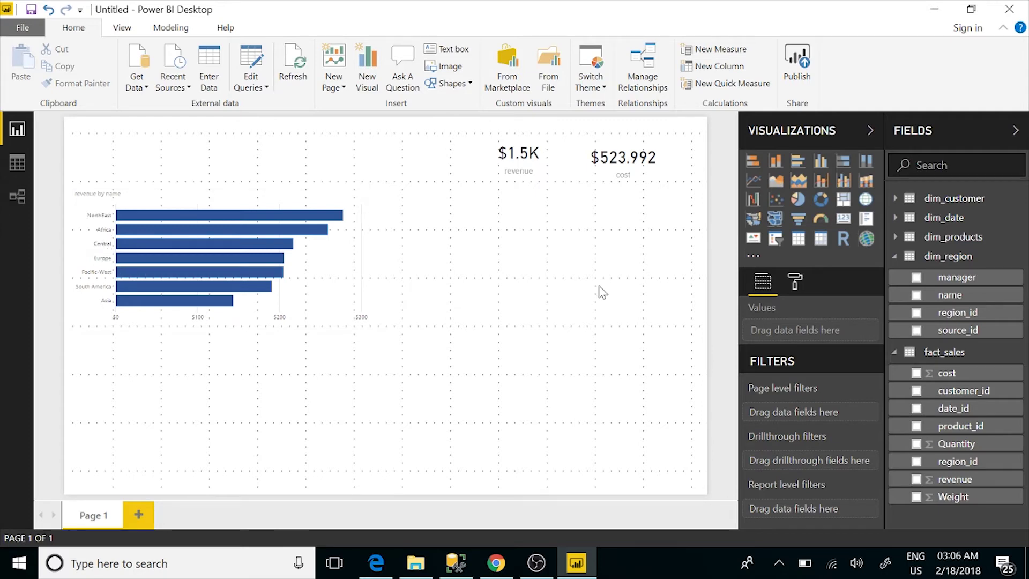
Build a table of region managers with revenue, moved beside the cards and shortened
{"action": "left_click", "coordinate": [897, 258]}
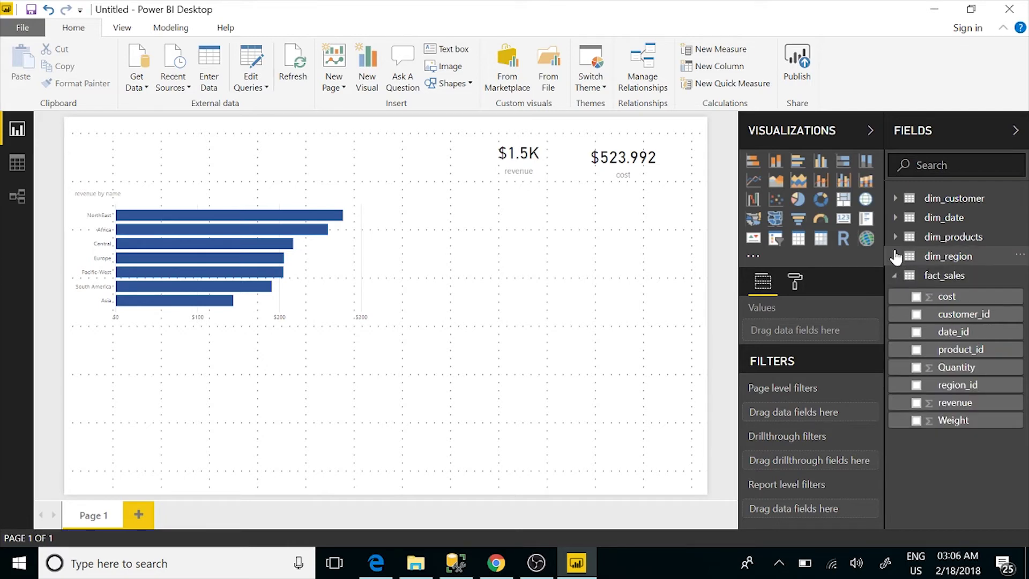
{"action": "left_click", "coordinate": [896, 258]}
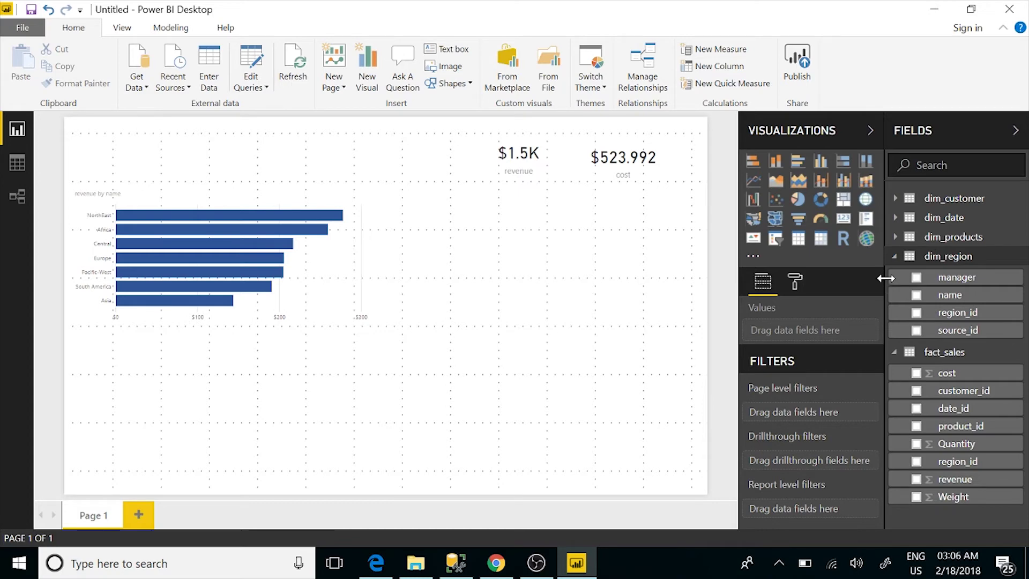
{"action": "left_click", "coordinate": [917, 279]}
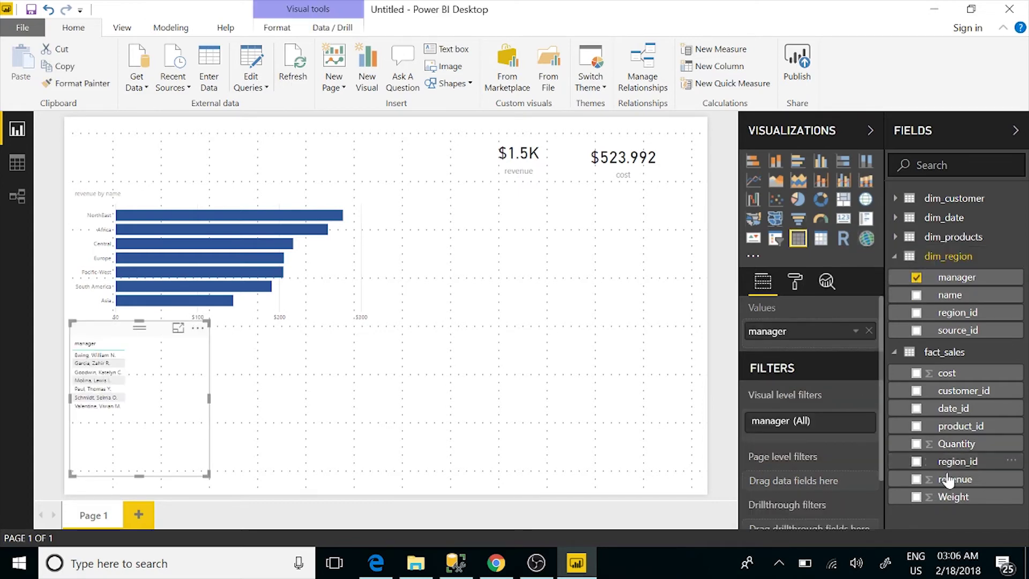
{"action": "left_click", "coordinate": [916, 480]}
{"action": "left_click_drag", "start_coordinate": [140, 335], "coordinate": [537, 199]}
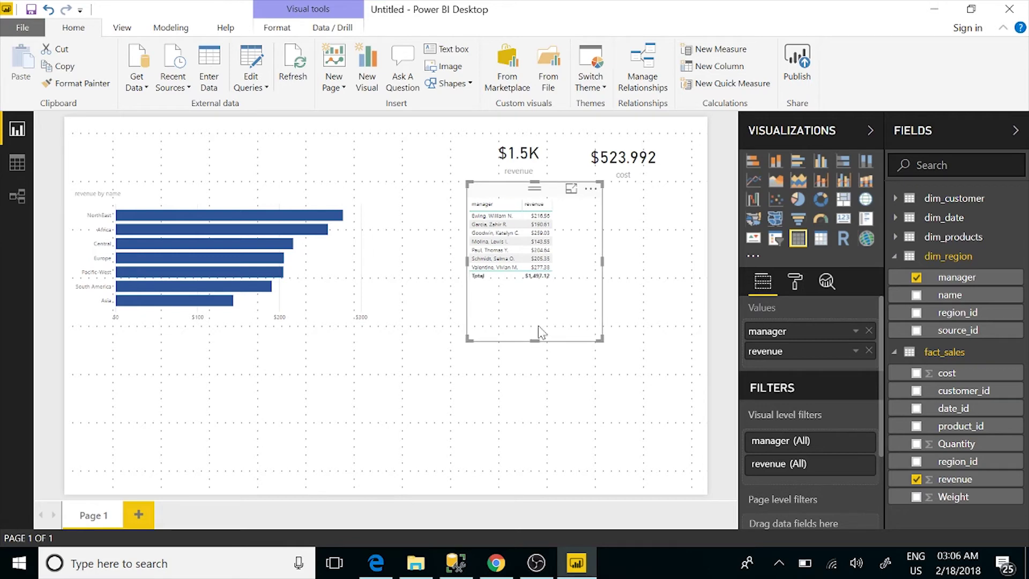
{"action": "left_click_drag", "start_coordinate": [535, 339], "coordinate": [535, 323]}
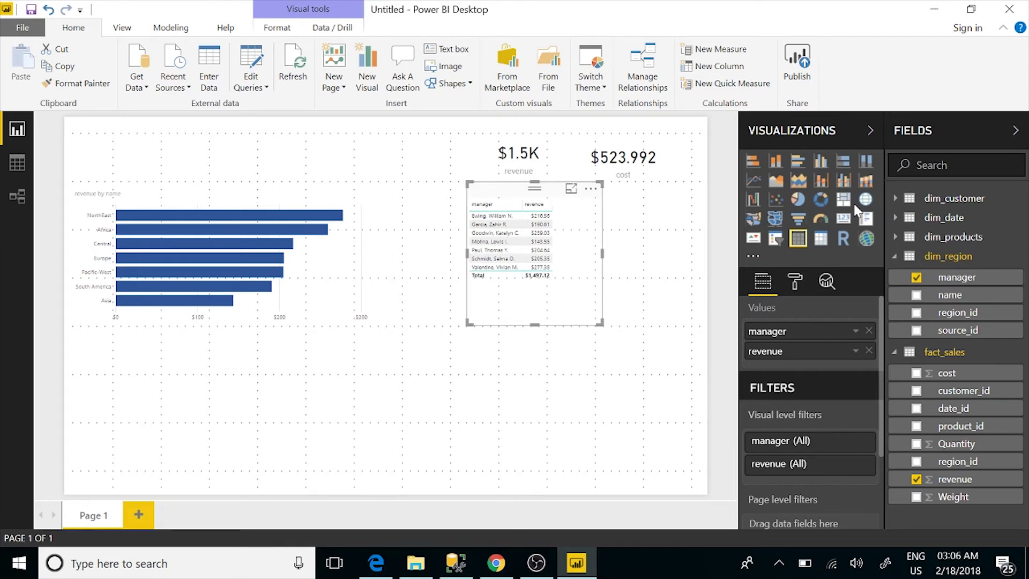
Convert the manager table into a widened funnel chart sorted by revenue
{"action": "left_click", "coordinate": [801, 219]}
{"action": "left_click_drag", "start_coordinate": [603, 254], "coordinate": [690, 257]}
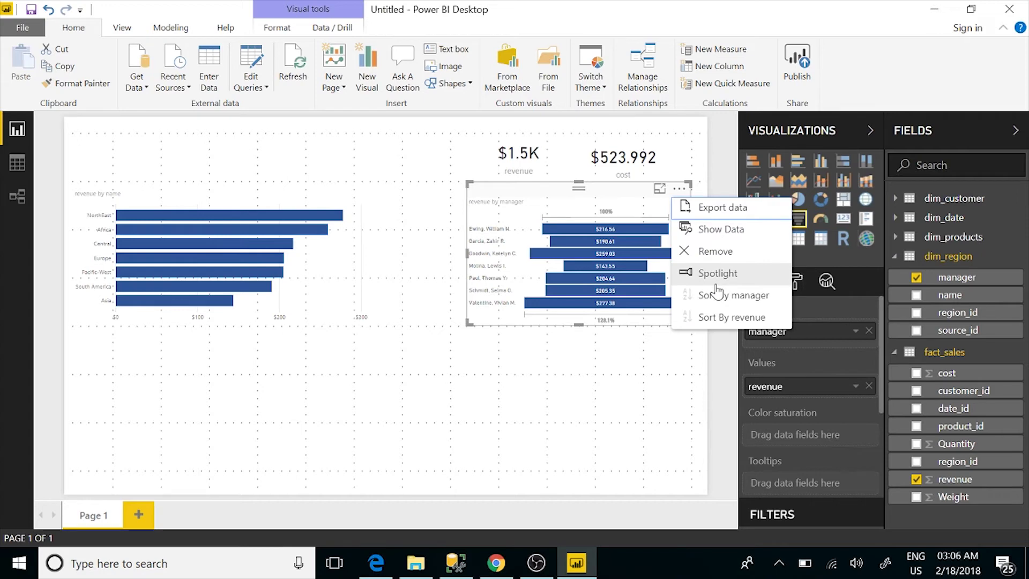
{"action": "left_click", "coordinate": [728, 320]}
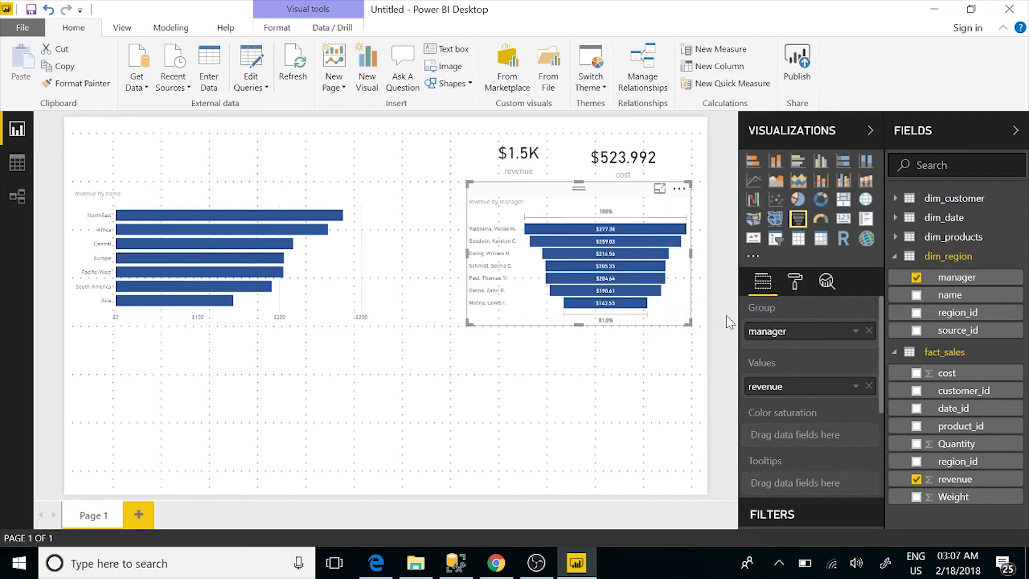
{"action": "left_click", "coordinate": [228, 378]}
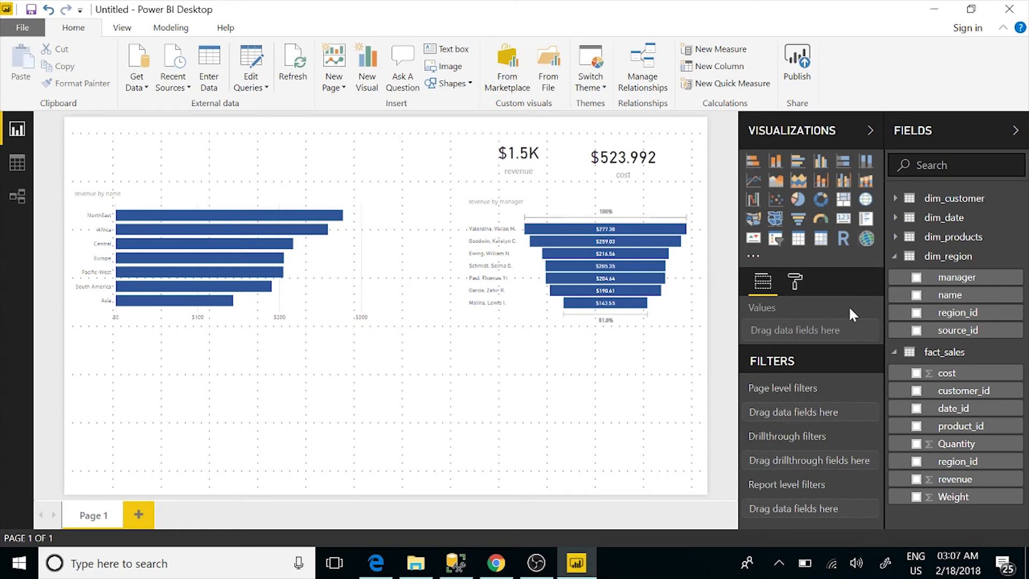
Set dim_date's CalendarMonthName to sort by the CalendarMonth column
{"action": "left_click", "coordinate": [896, 219]}
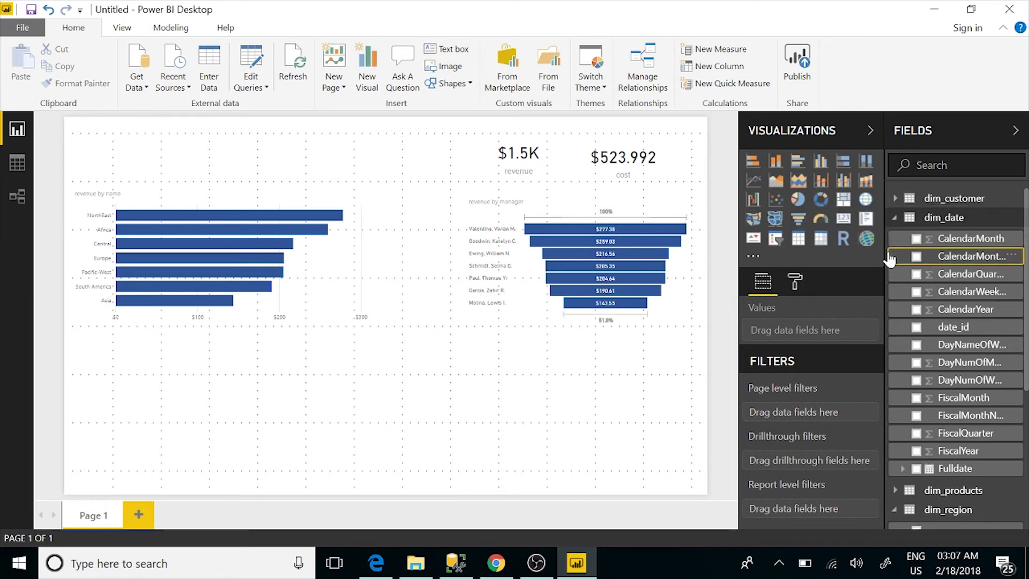
{"action": "left_click", "coordinate": [170, 28]}
{"action": "left_click", "coordinate": [248, 82]}
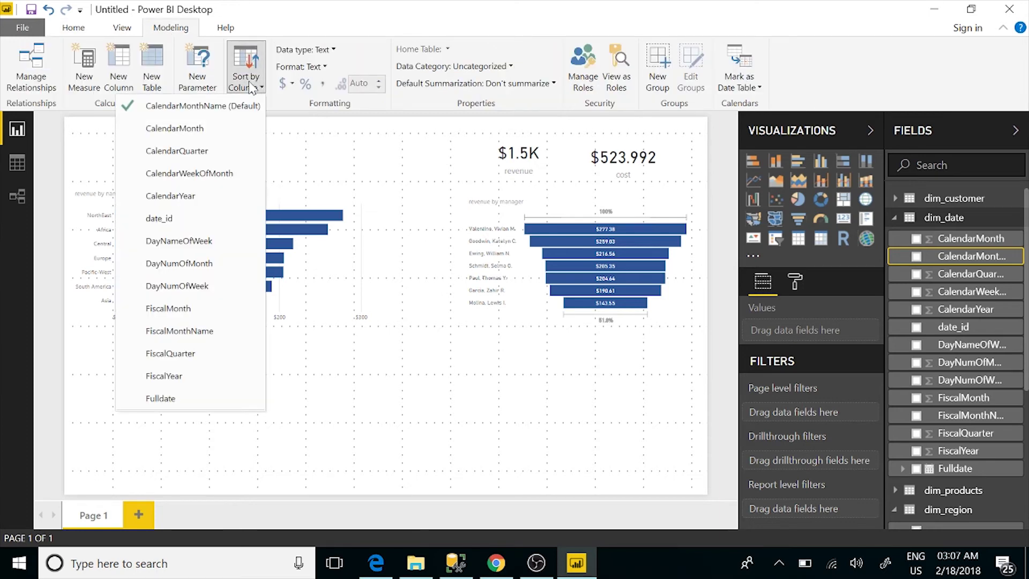
{"action": "left_click", "coordinate": [197, 133]}
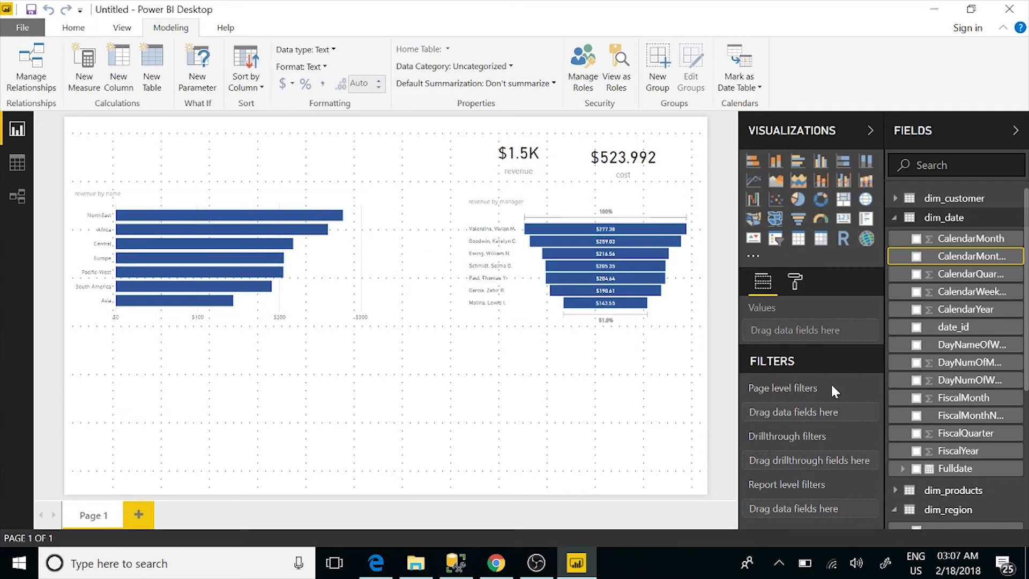
Chart revenue by CalendarMonthName as a clustered column chart stretched across the lower left
{"action": "left_click", "coordinate": [917, 257]}
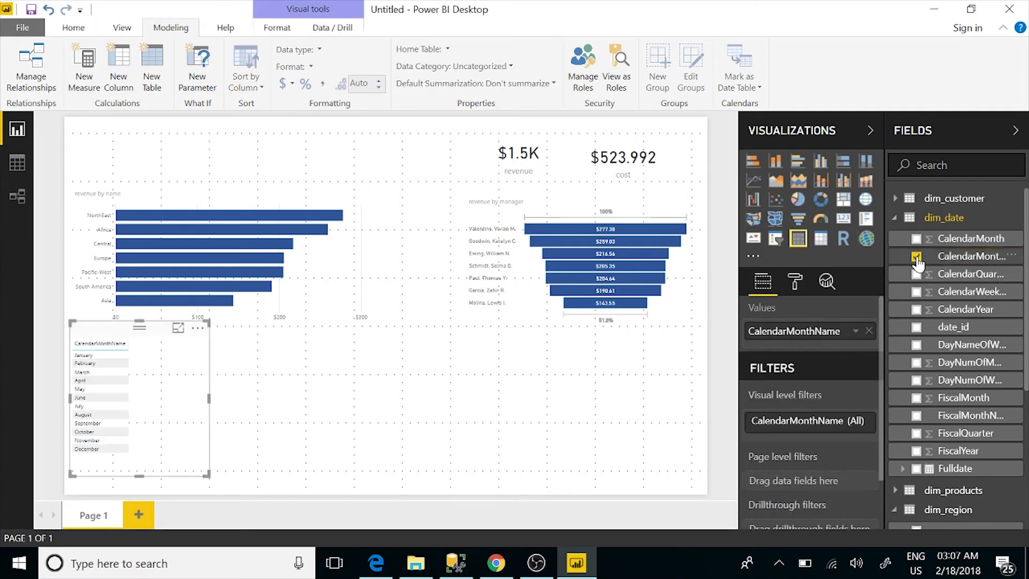
{"action": "left_click", "coordinate": [894, 219]}
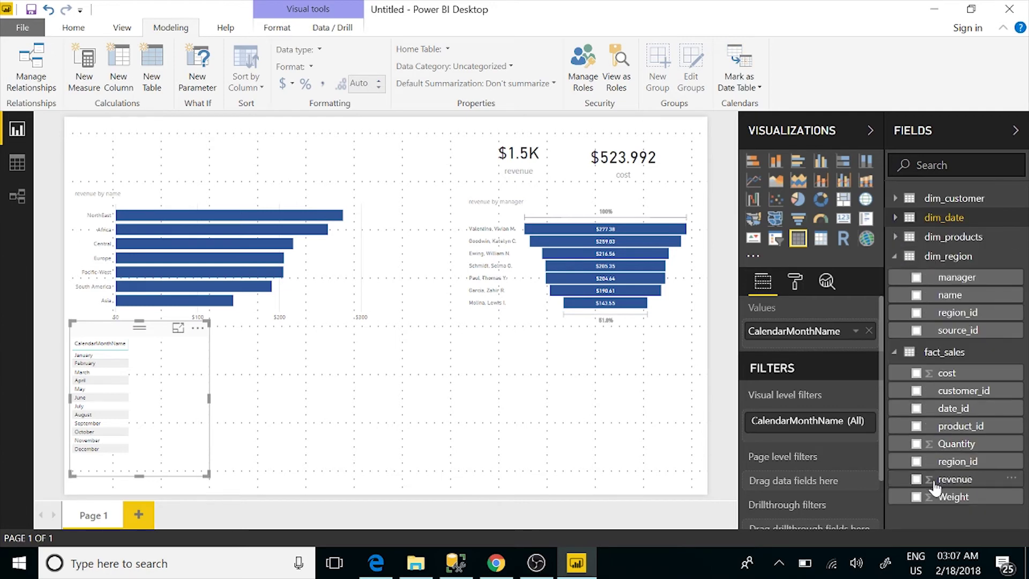
{"action": "left_click", "coordinate": [917, 479]}
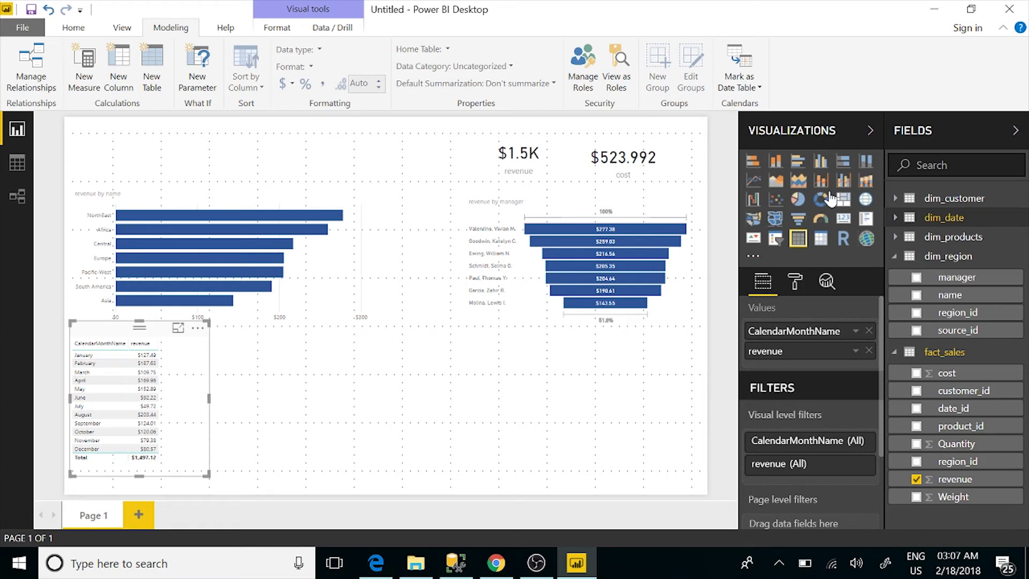
{"action": "left_click", "coordinate": [776, 167]}
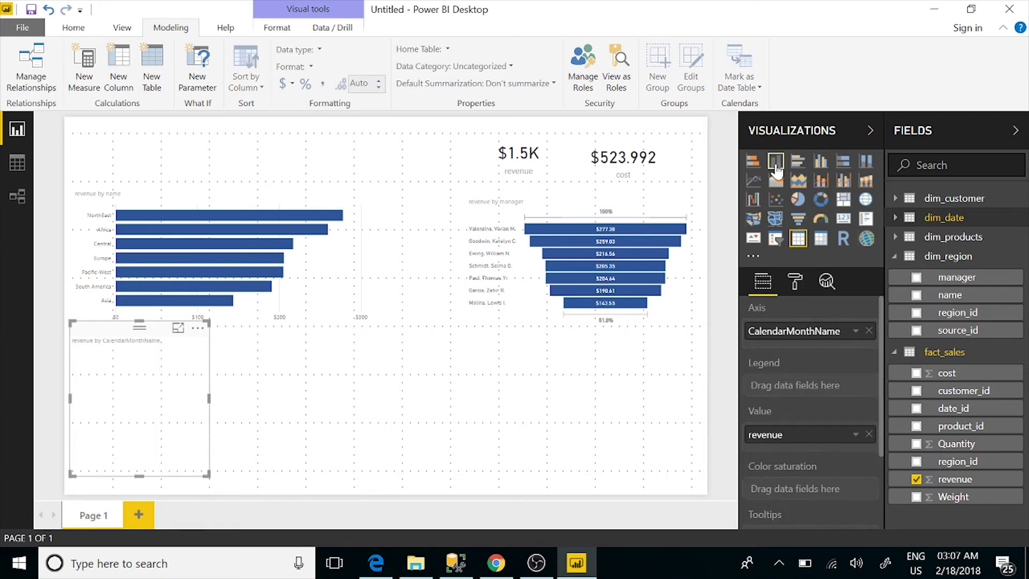
{"action": "left_click_drag", "start_coordinate": [210, 399], "coordinate": [403, 434]}
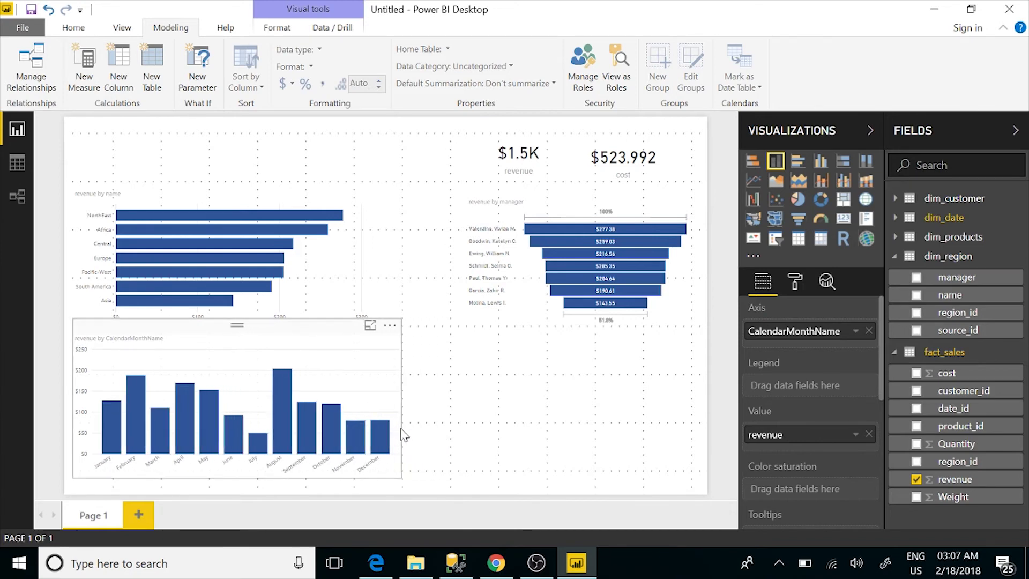
{"action": "left_click", "coordinate": [524, 411]}
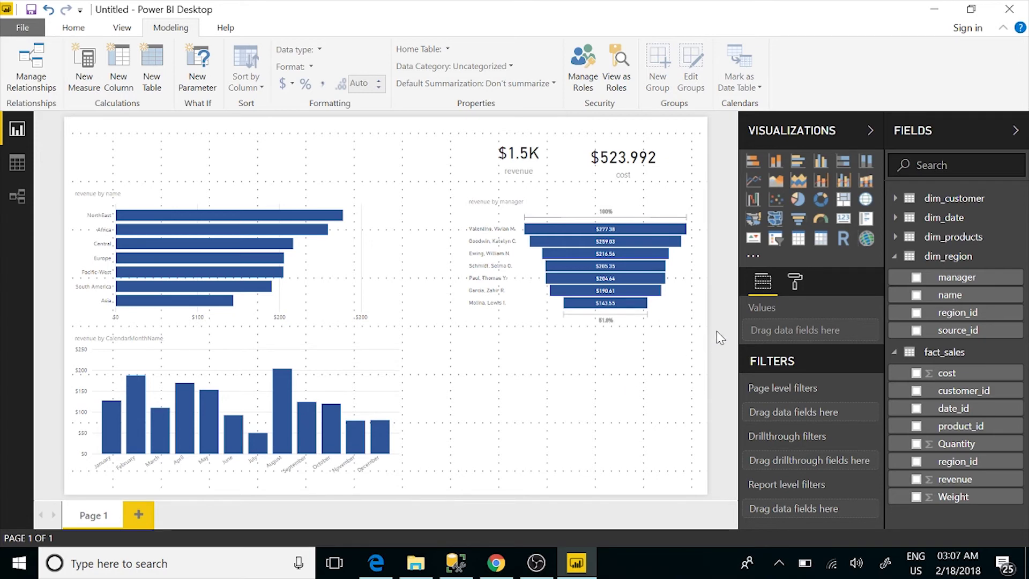
Add an ArcGIS map using dim_region name as Location and widen it
{"action": "left_click", "coordinate": [868, 240]}
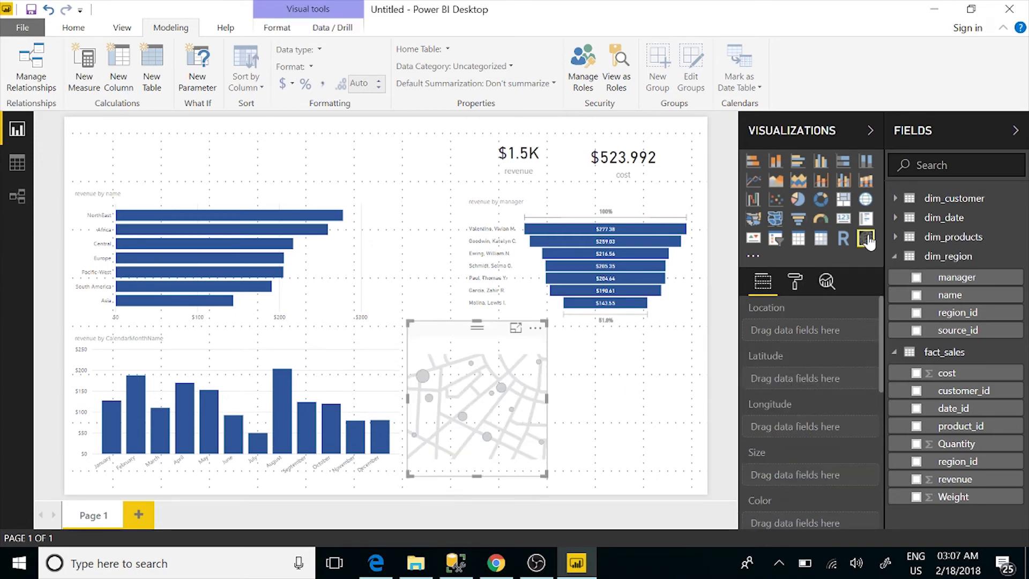
{"action": "left_click", "coordinate": [916, 296]}
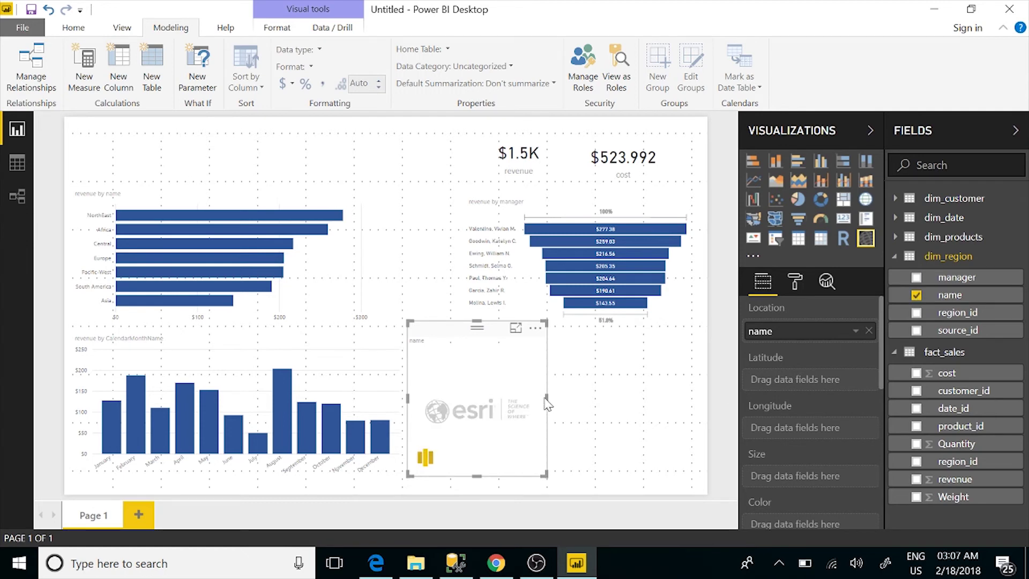
{"action": "left_click_drag", "start_coordinate": [547, 403], "coordinate": [694, 400]}
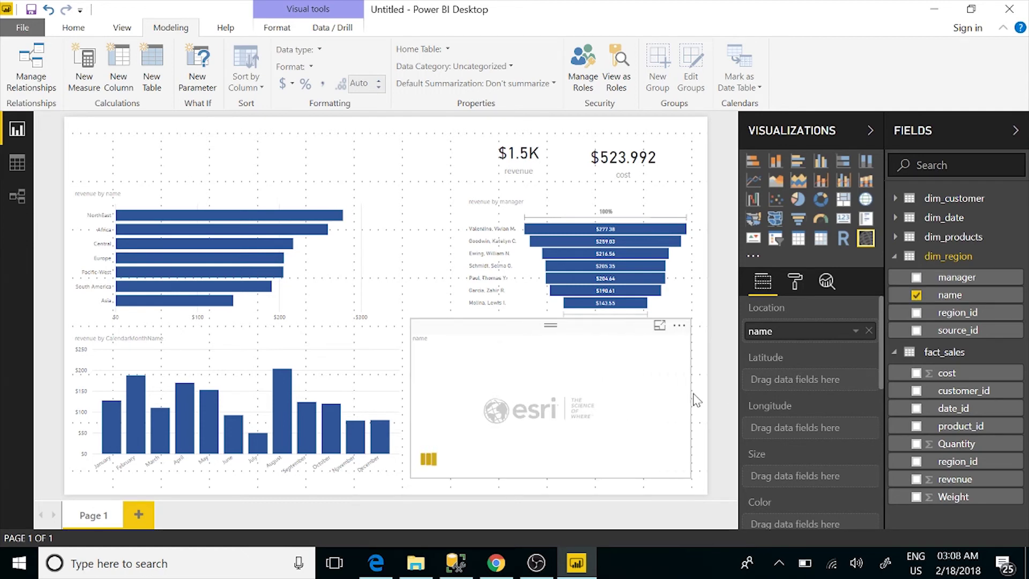
{"action": "left_click", "coordinate": [703, 399]}
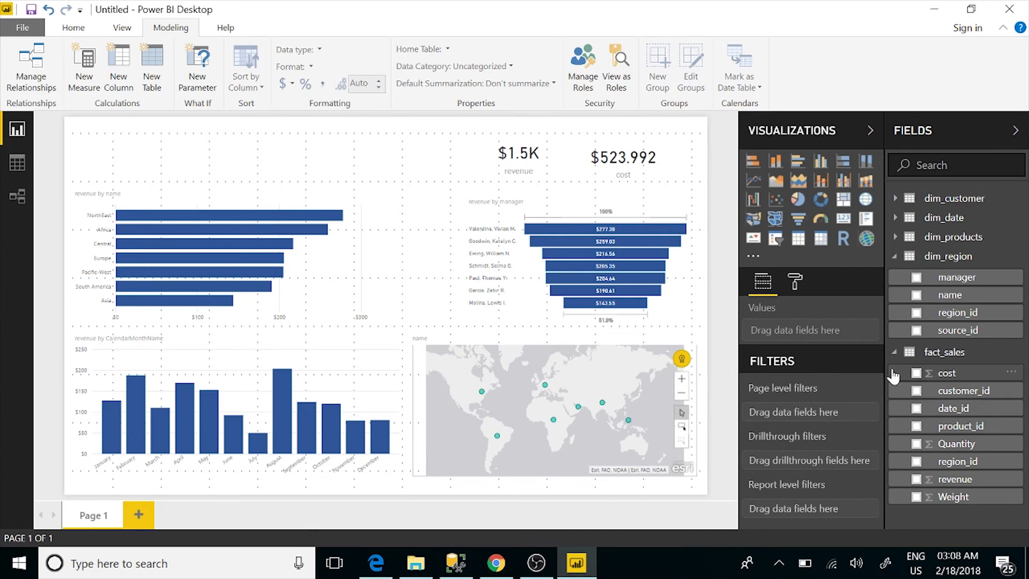
Delete the stray revenue visual dropped on the canvas and reselect the map
{"action": "left_click_drag", "start_coordinate": [953, 480], "coordinate": [817, 335]}
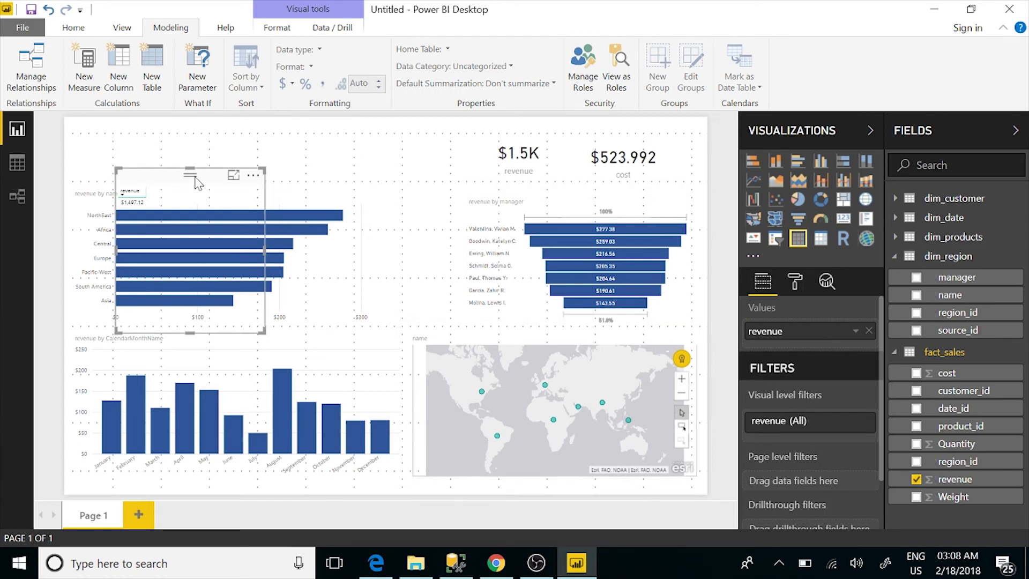
{"action": "key", "text": "Delete"}
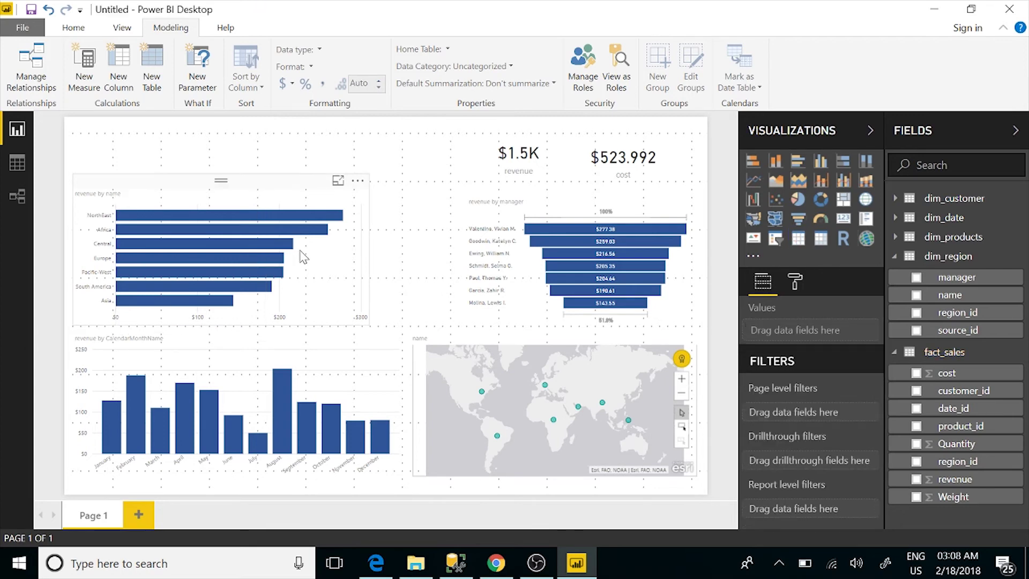
{"action": "left_click", "coordinate": [531, 352]}
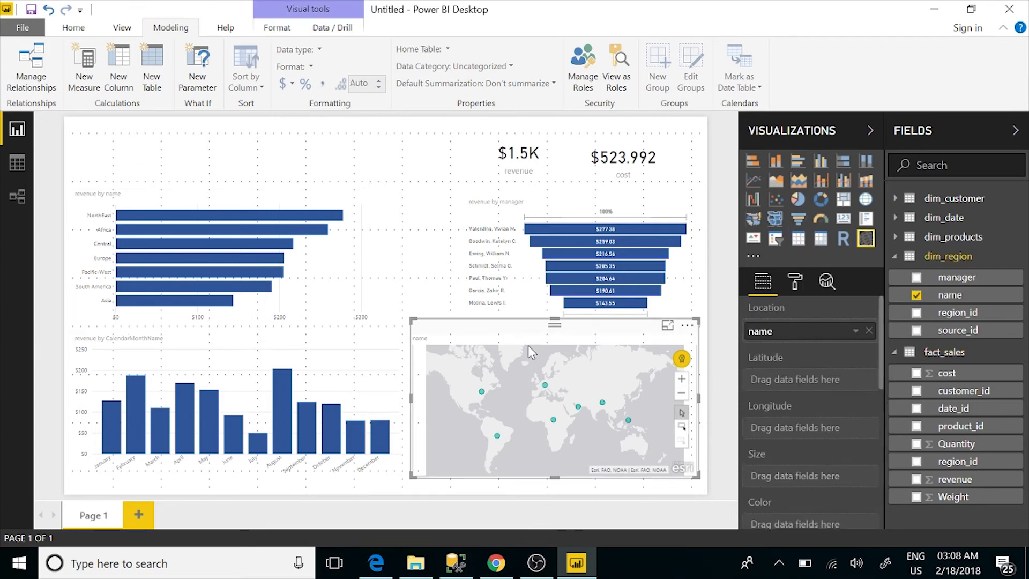
Use revenue for both the Size and Color wells of the map bubbles
{"action": "left_click", "coordinate": [916, 481]}
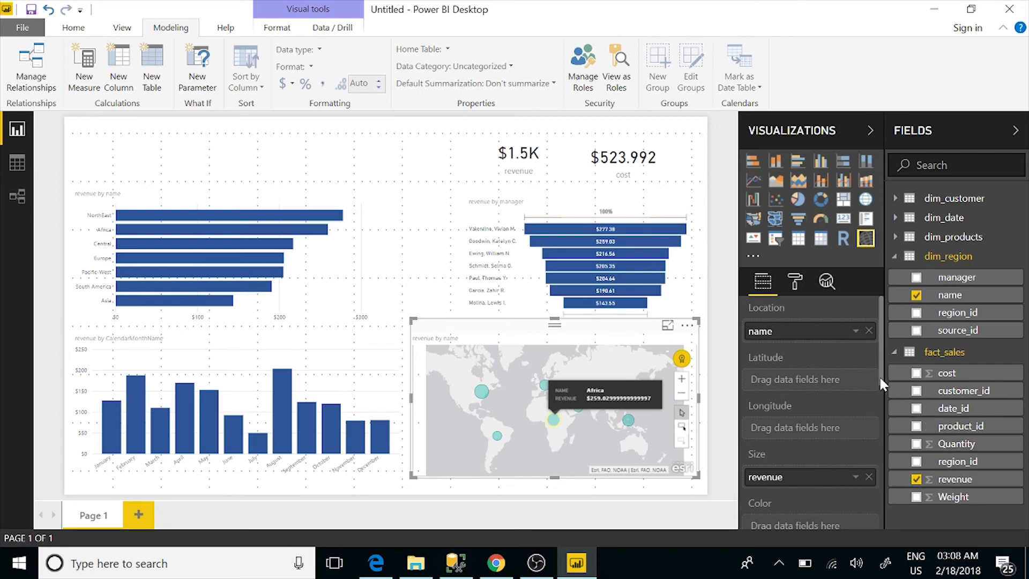
{"action": "left_click_drag", "start_coordinate": [880, 369], "coordinate": [885, 428]}
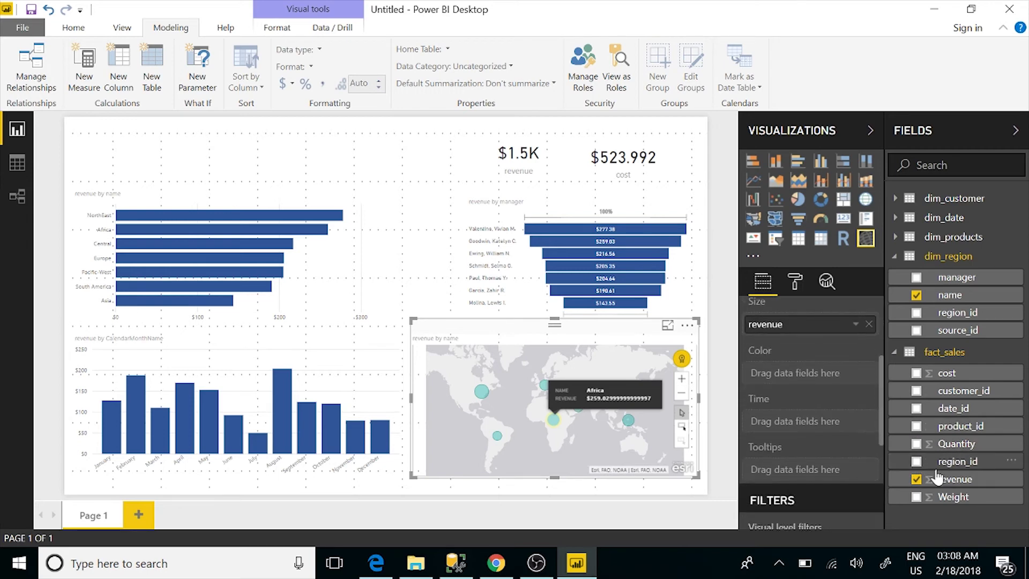
{"action": "left_click_drag", "start_coordinate": [845, 426], "coordinate": [815, 375]}
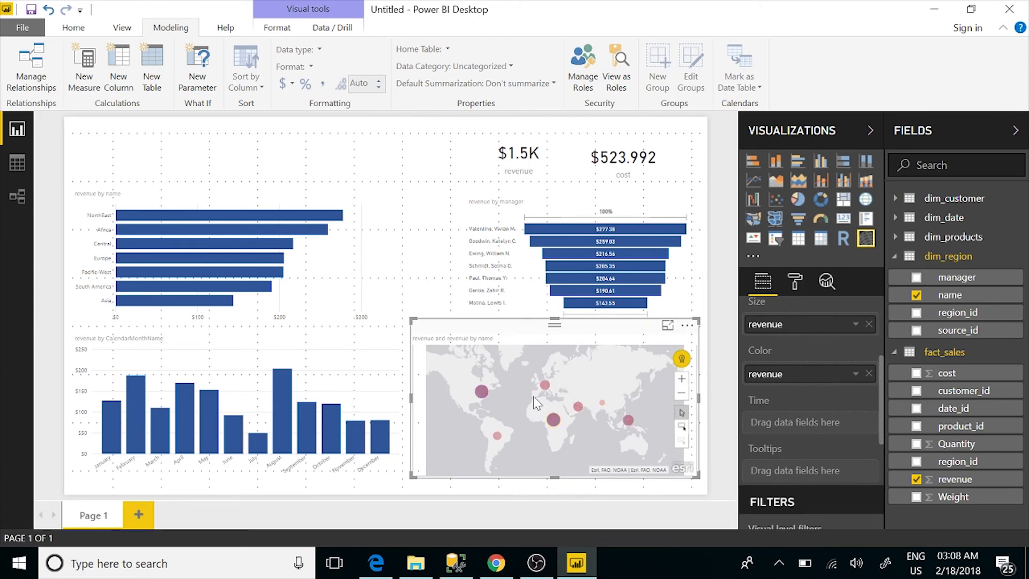
{"action": "left_click", "coordinate": [376, 143]}
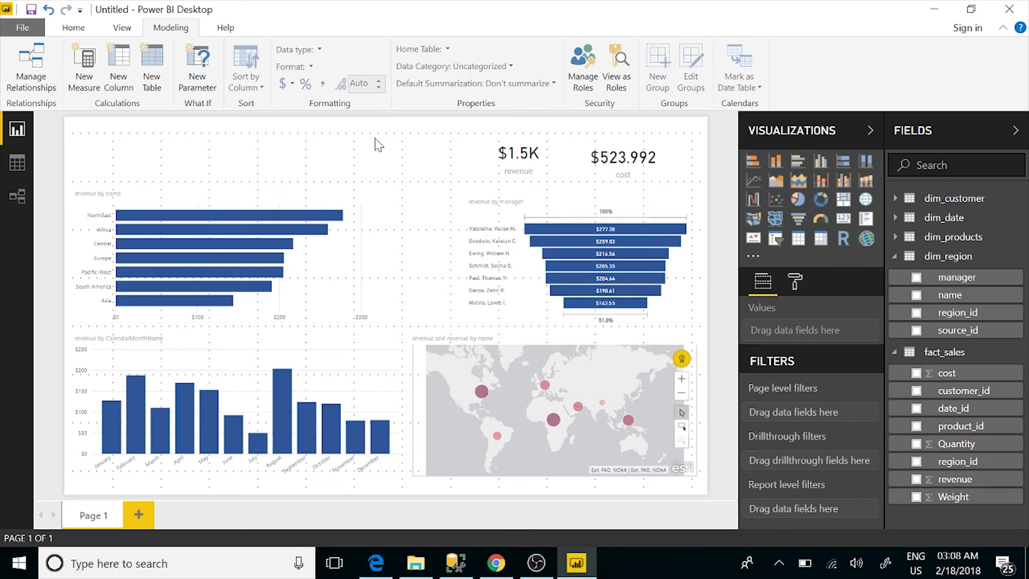
{"action": "mouse_move", "coordinate": [483, 391]}
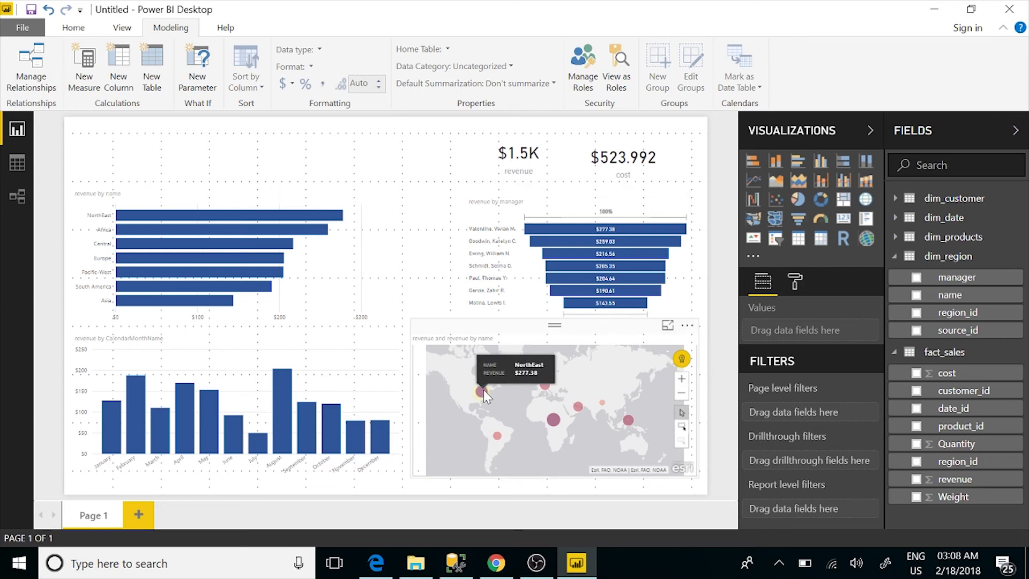
{"action": "left_click", "coordinate": [484, 390]}
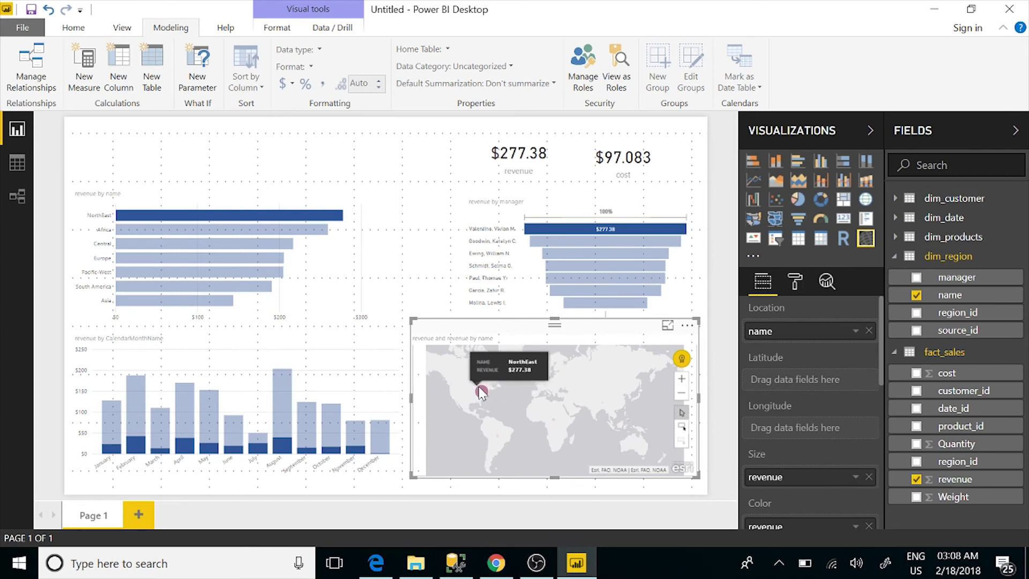
{"action": "left_click", "coordinate": [481, 387]}
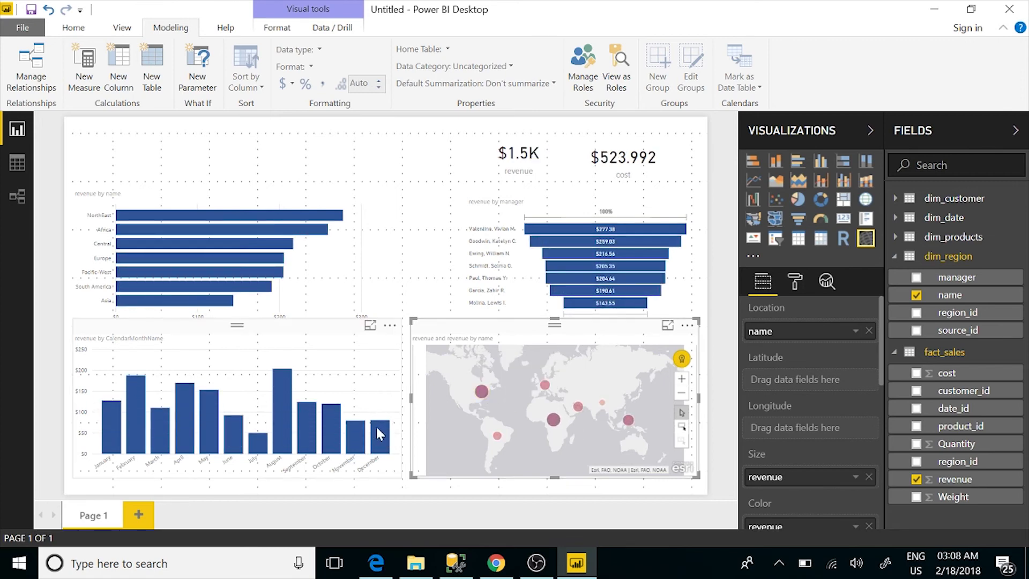
{"action": "left_click", "coordinate": [377, 433]}
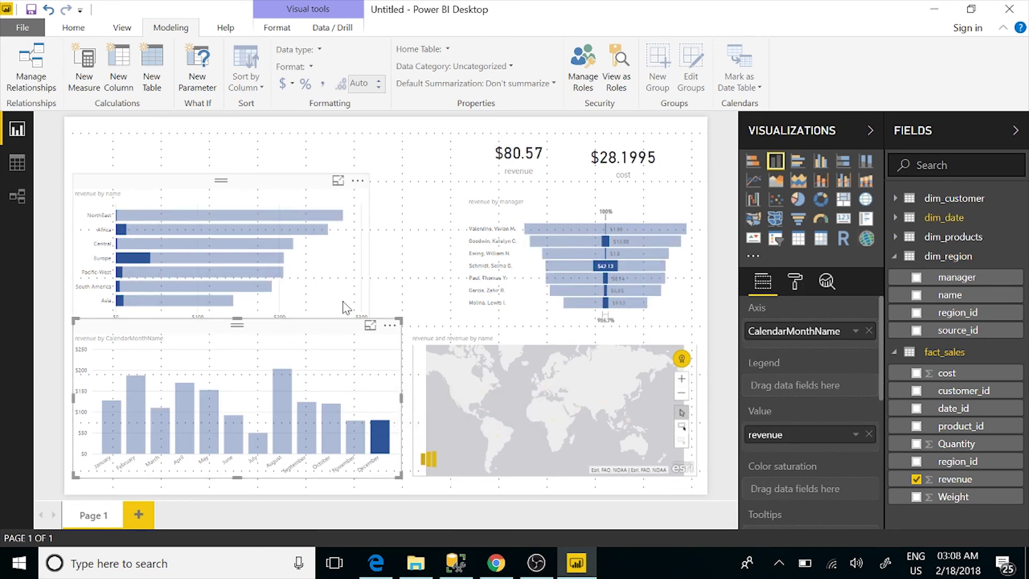
{"action": "left_click", "coordinate": [138, 261]}
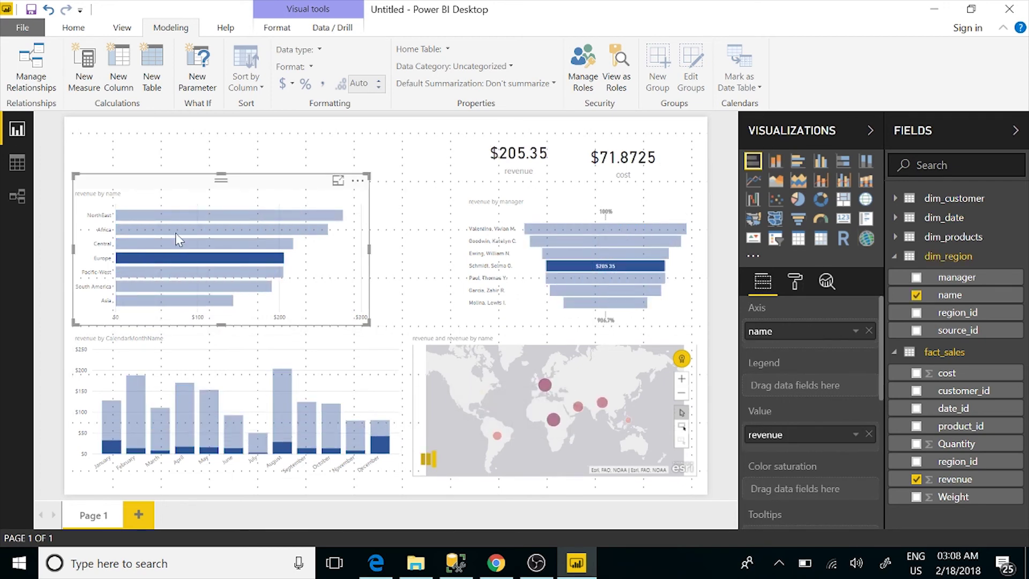
{"action": "left_click", "coordinate": [188, 214]}
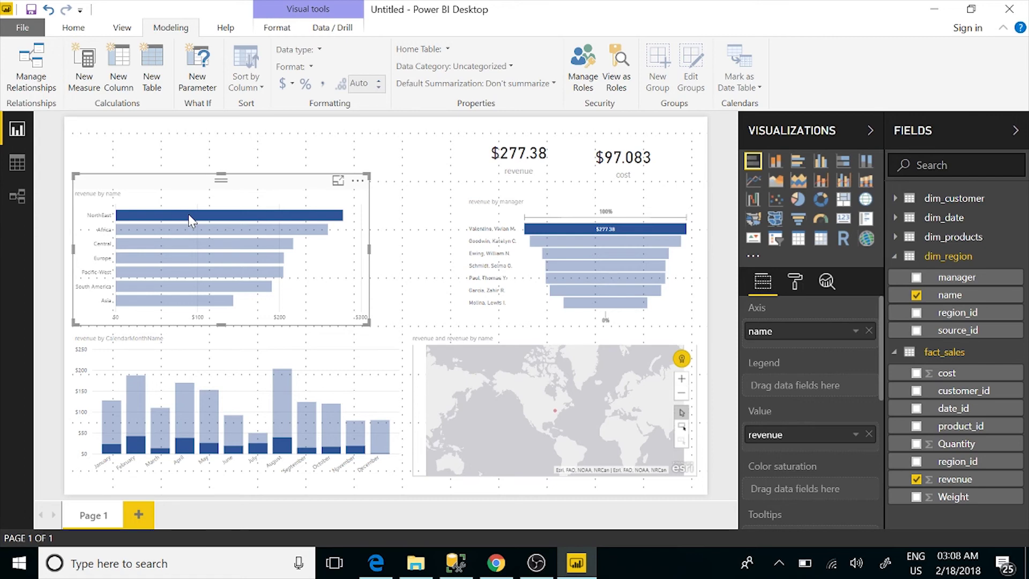
{"action": "left_click", "coordinate": [310, 152]}
{"action": "left_click", "coordinate": [356, 172]}
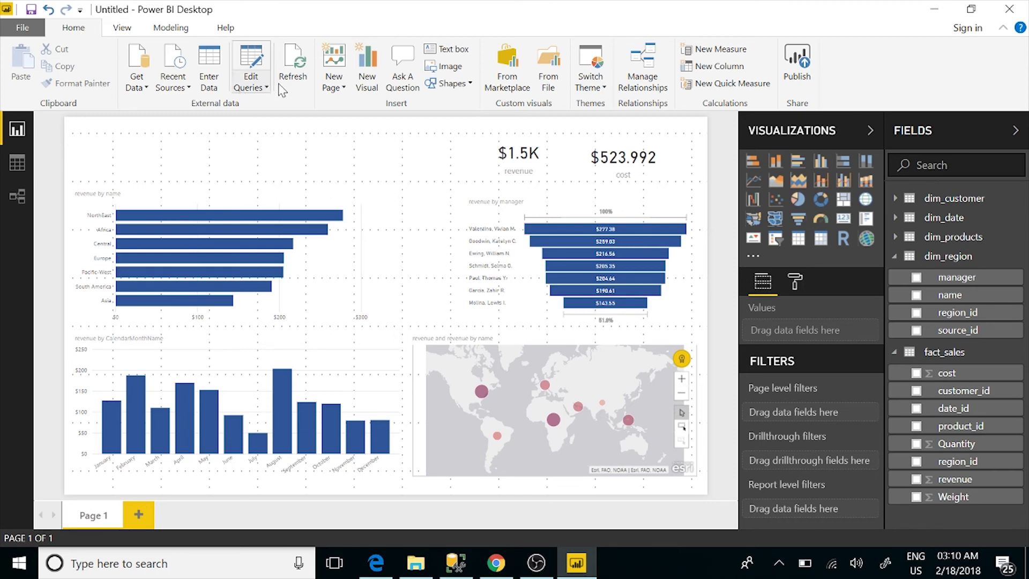
Change the Catalog parameter value from Dev_Analytics to QA_Analytics
{"action": "left_click", "coordinate": [262, 89]}
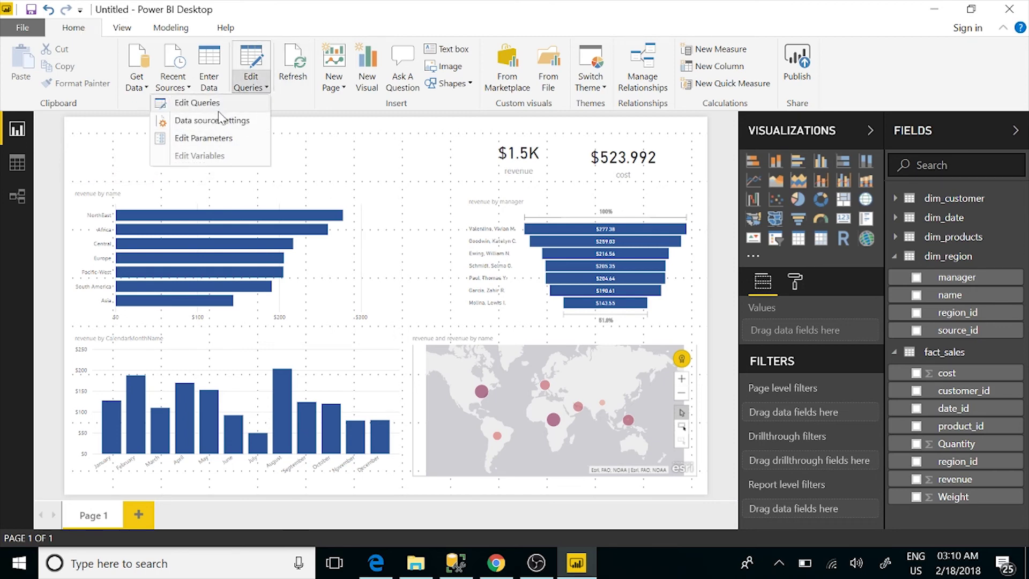
{"action": "left_click", "coordinate": [213, 140]}
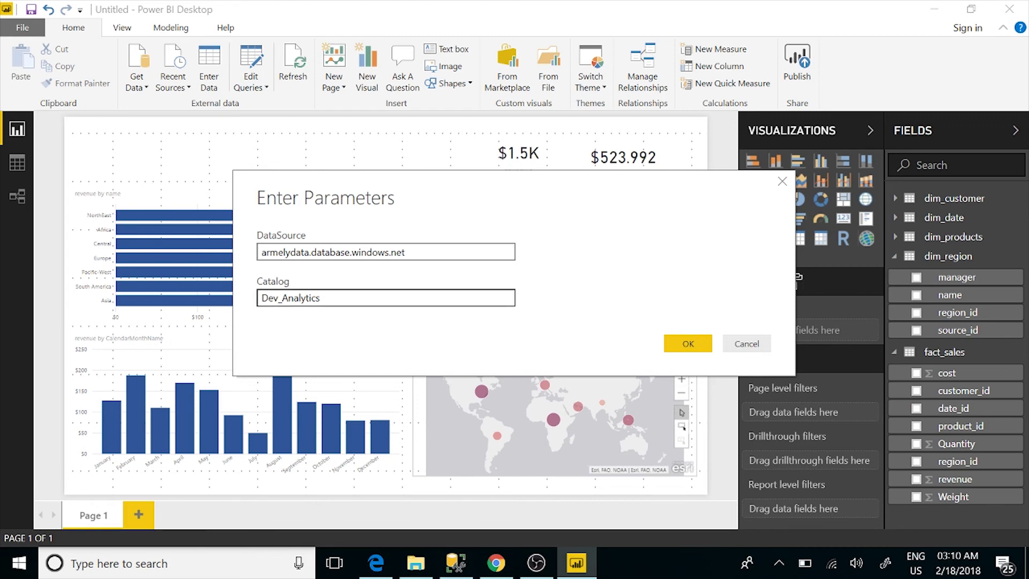
{"action": "left_click_drag", "start_coordinate": [279, 298], "coordinate": [232, 306]}
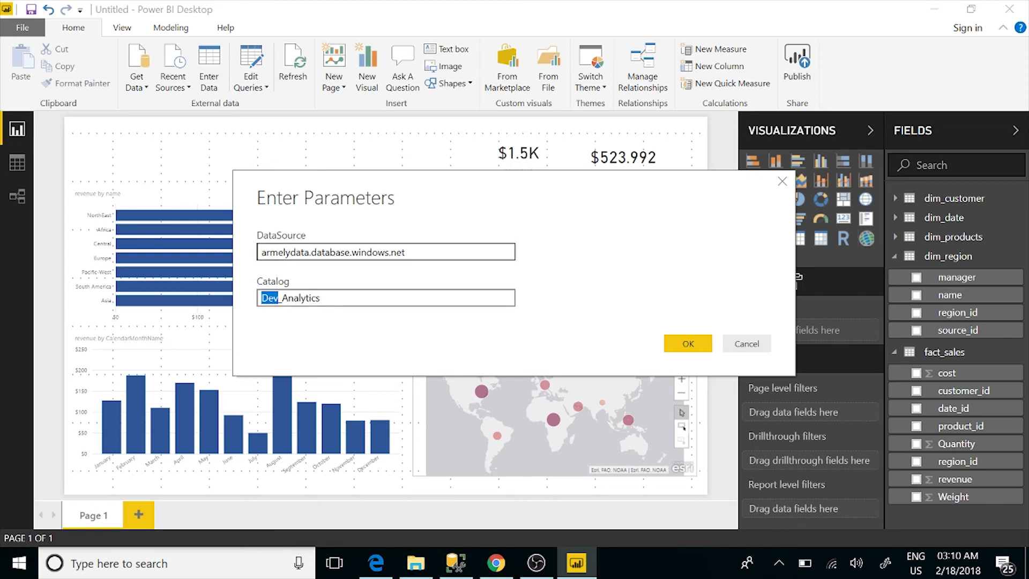
{"action": "type", "text": "QA"}
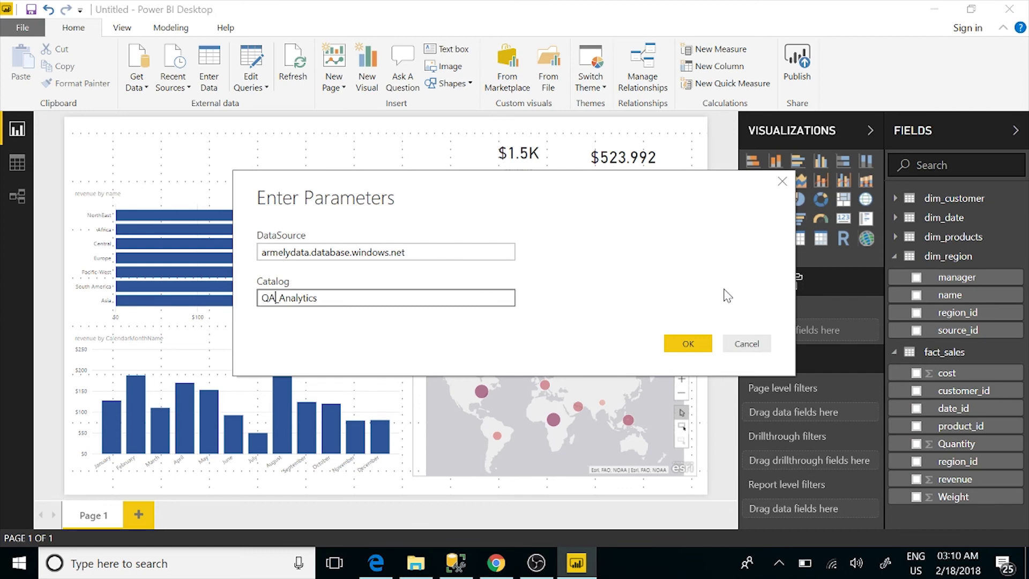
{"action": "left_click", "coordinate": [691, 345]}
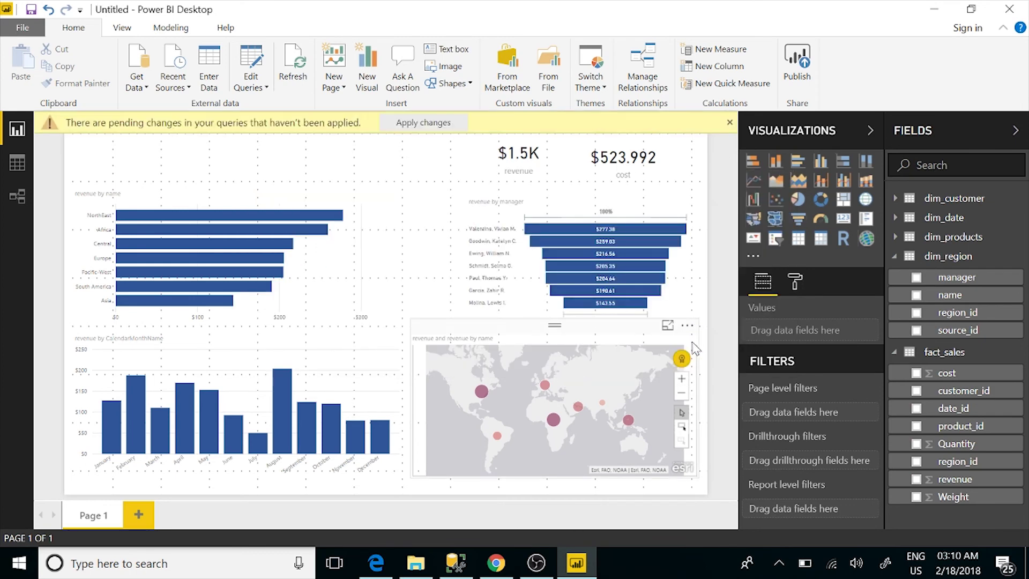
Apply the pending query changes so the report reloads from QA_Analytics
{"action": "left_click", "coordinate": [439, 124]}
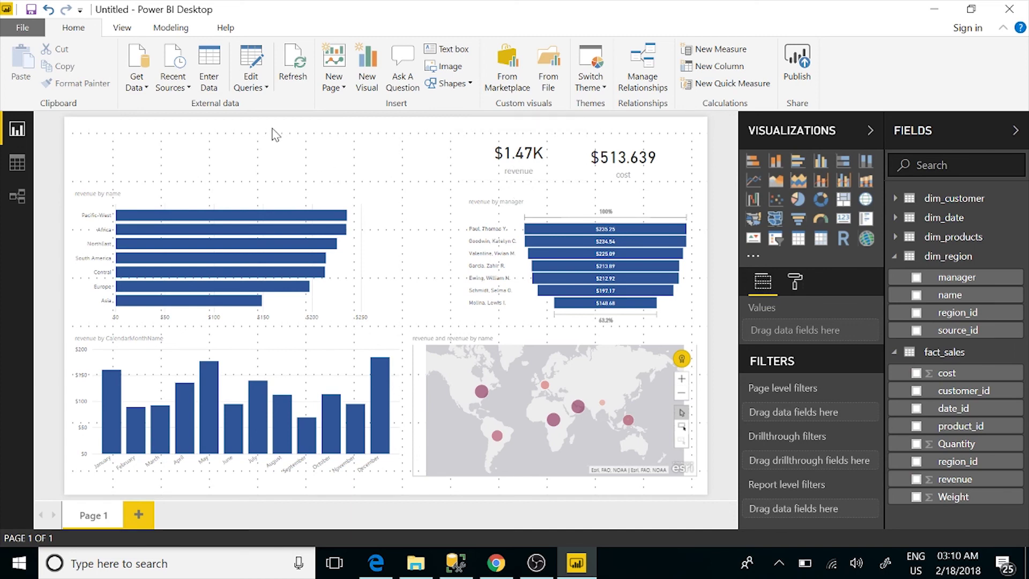
Change the Catalog parameter to prd_Analytics, confirming the database name in SSMS
{"action": "left_click", "coordinate": [267, 88]}
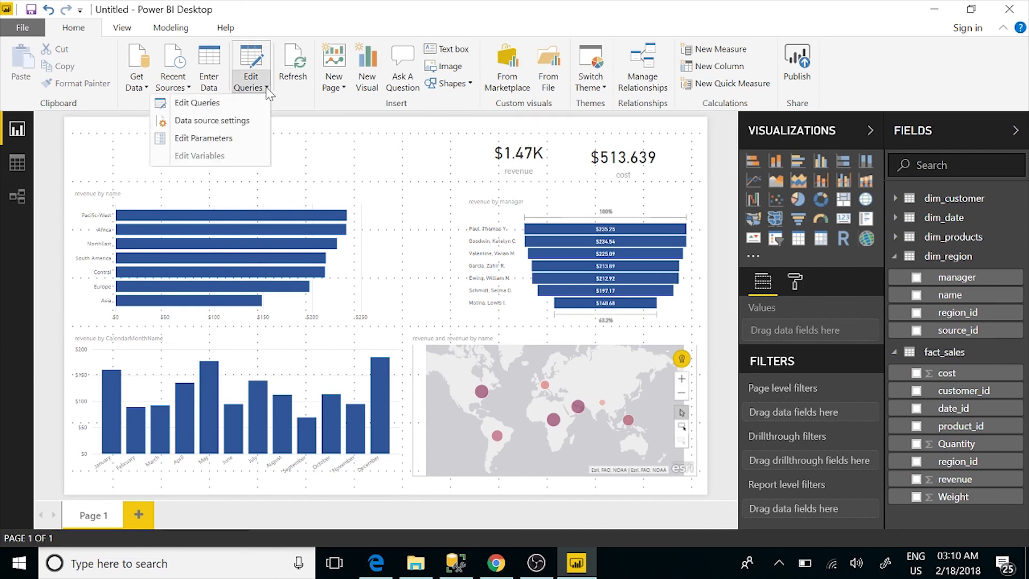
{"action": "left_click", "coordinate": [225, 138]}
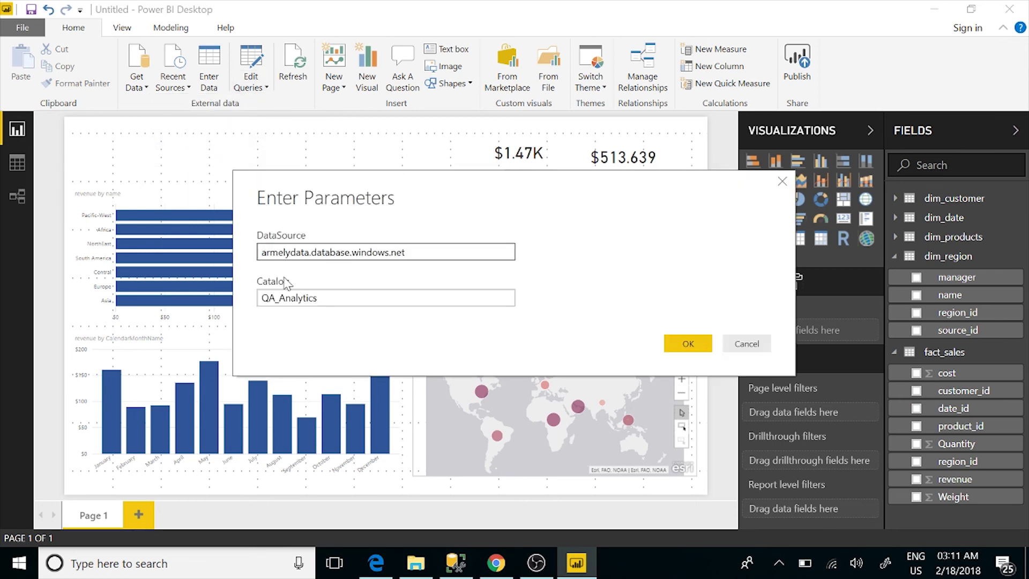
{"action": "left_click_drag", "start_coordinate": [276, 298], "coordinate": [239, 299]}
{"action": "type", "text": "pro"}
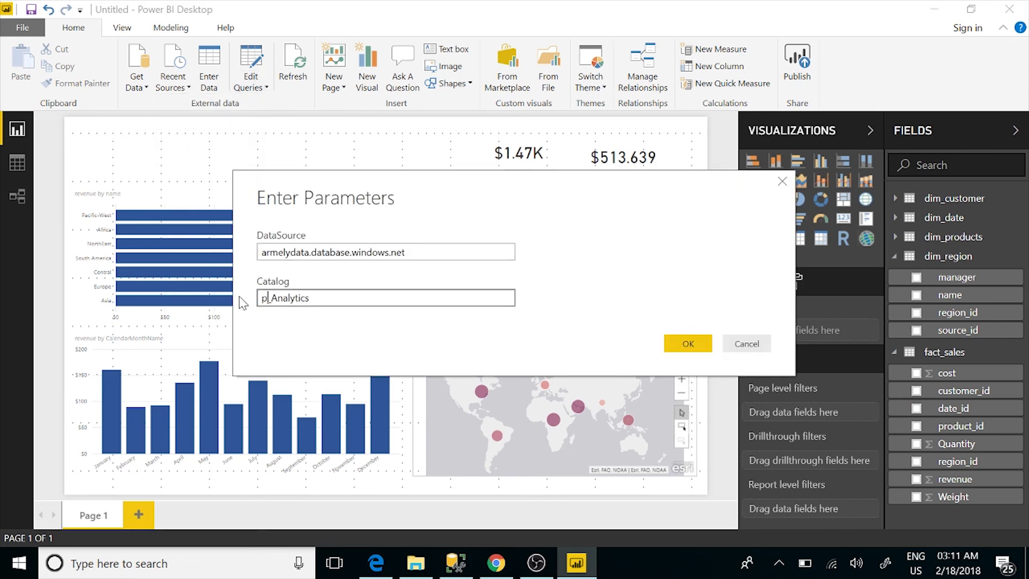
{"action": "key", "text": "BackSpace"}
{"action": "type", "text": "d"}
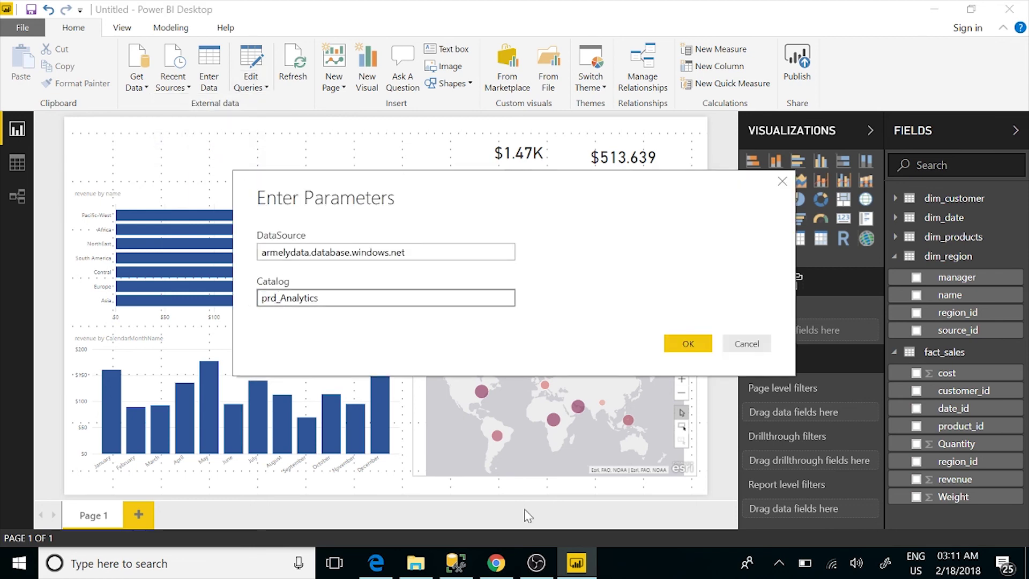
{"action": "left_click", "coordinate": [456, 563]}
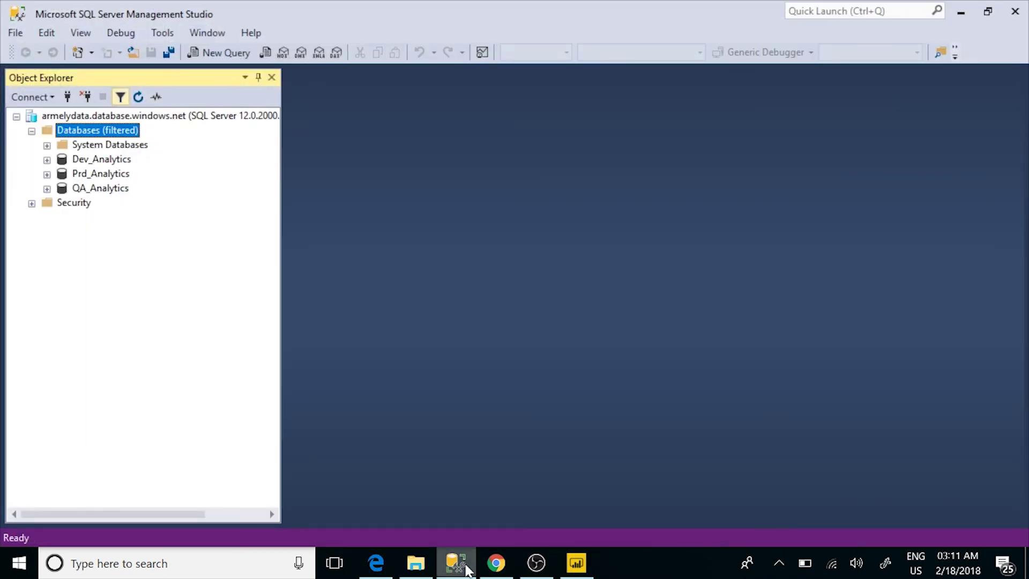
{"action": "left_click", "coordinate": [464, 567]}
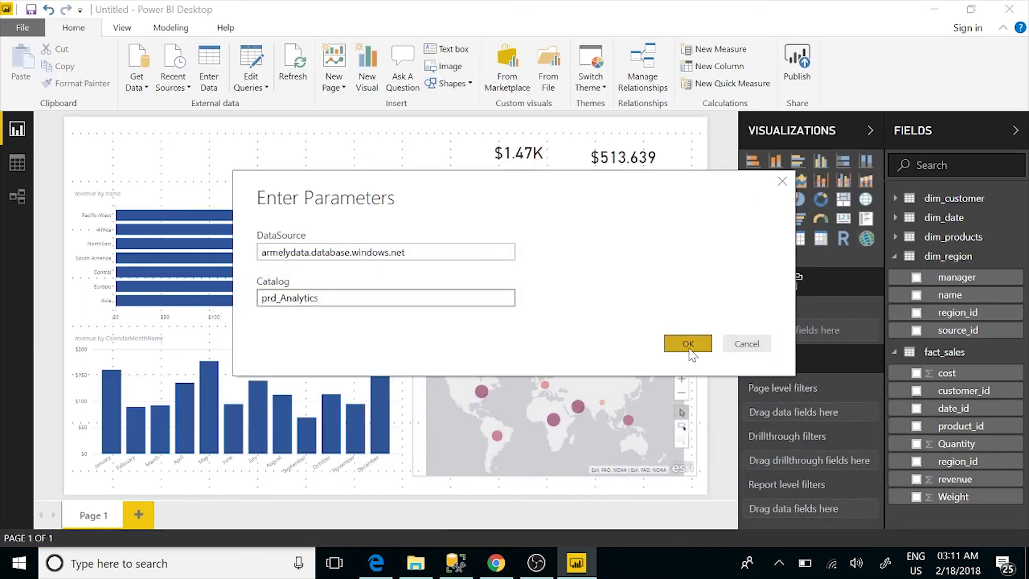
{"action": "left_click", "coordinate": [688, 344]}
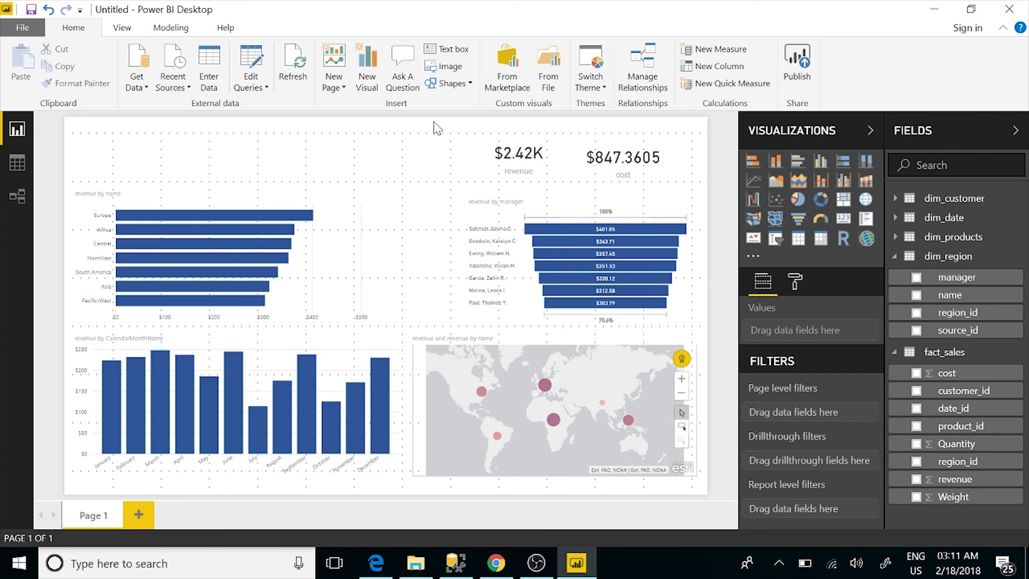
{"action": "left_click", "coordinate": [632, 223]}
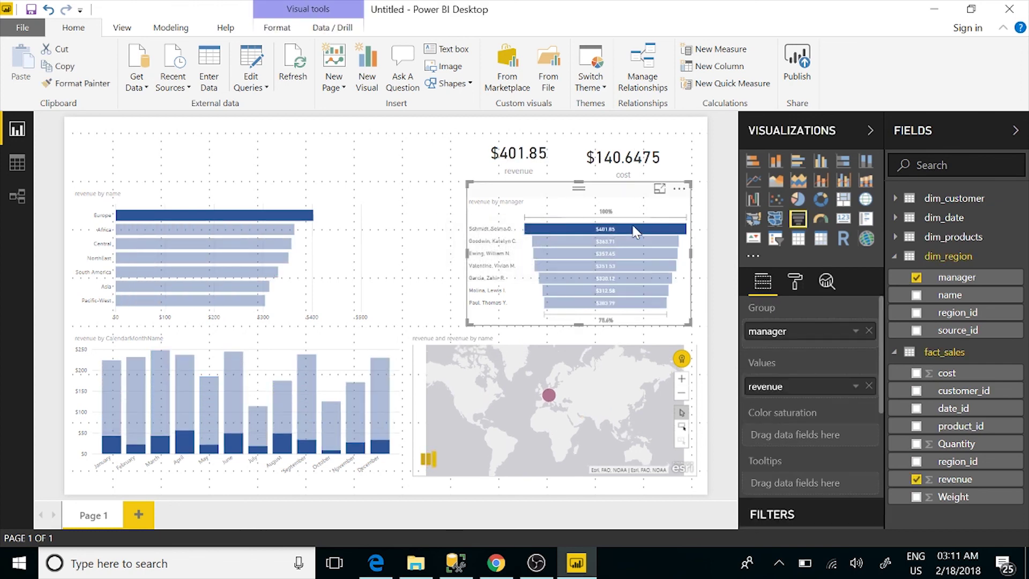
{"action": "left_click", "coordinate": [632, 223]}
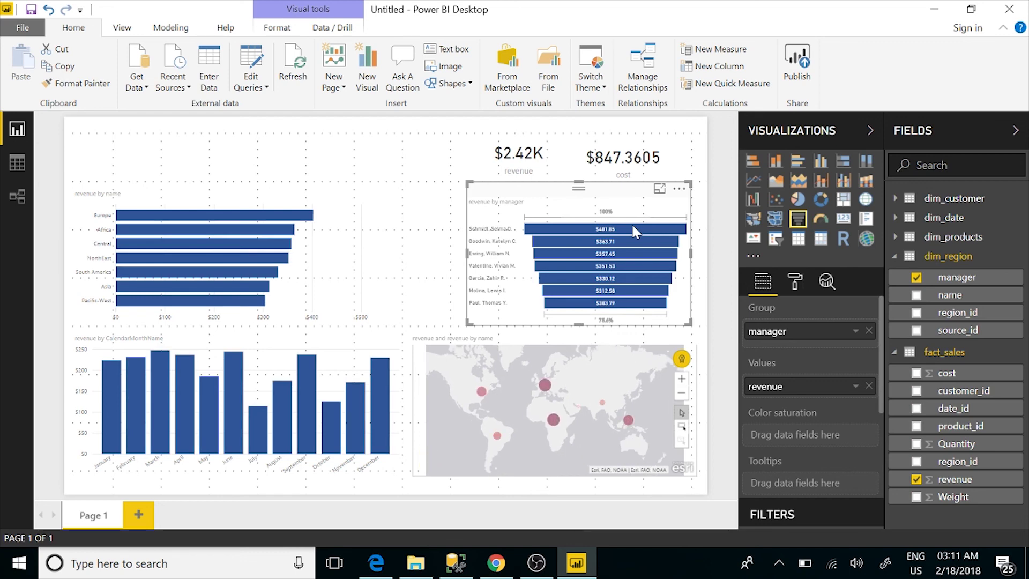